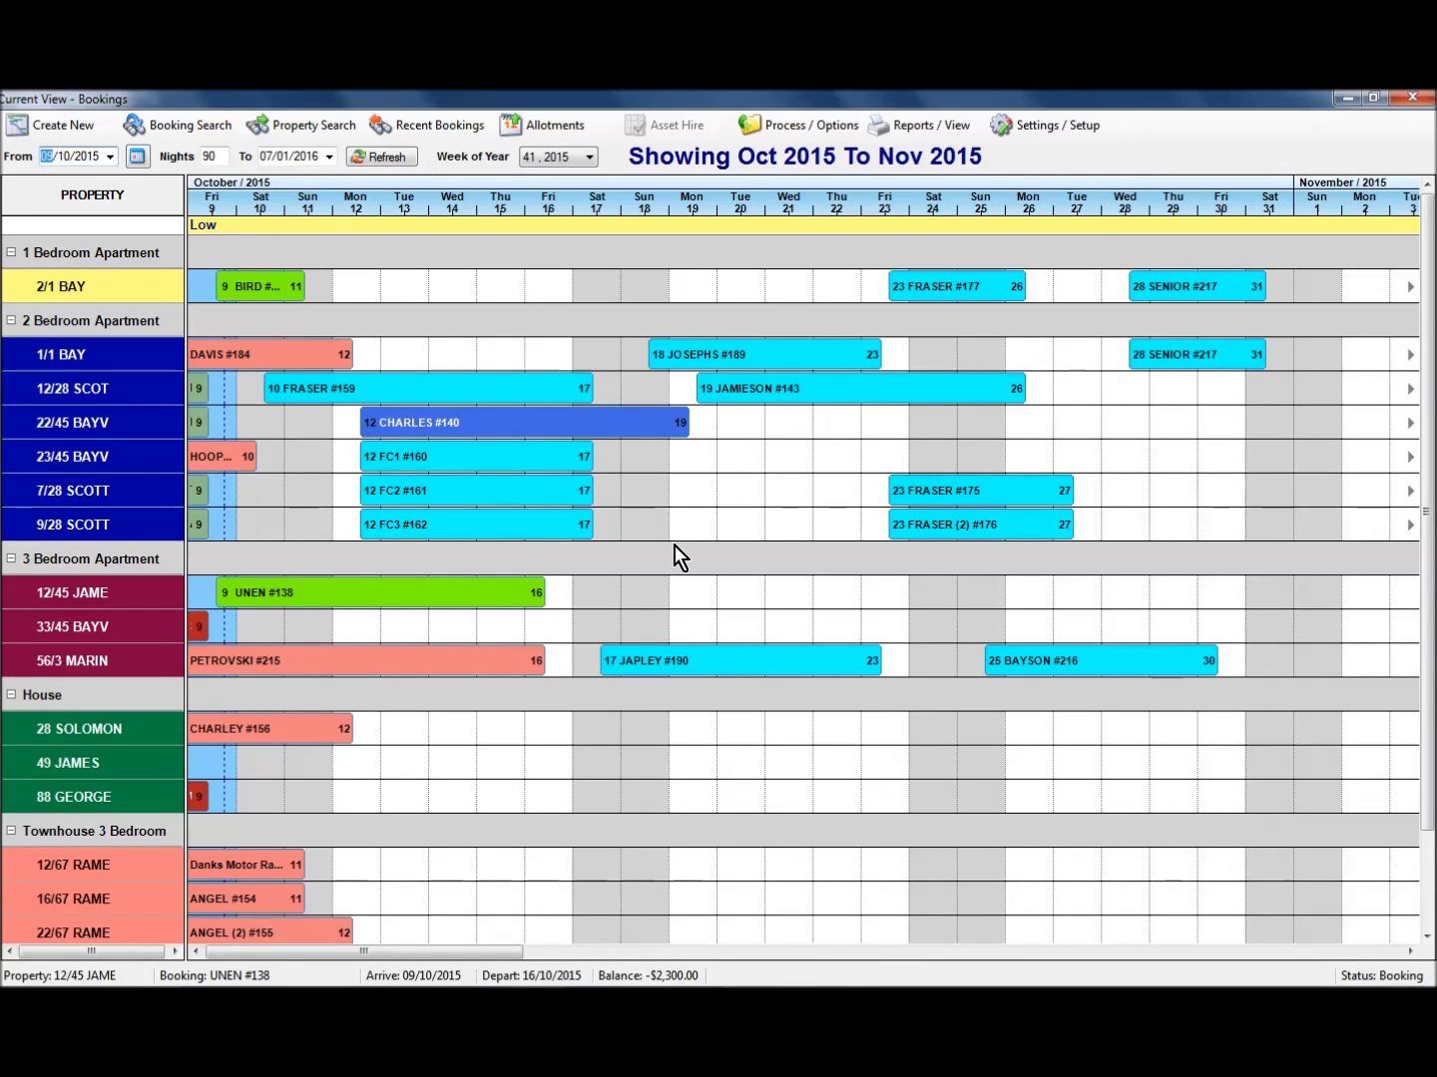
{"action": "double_click", "coordinate": [336, 594]}
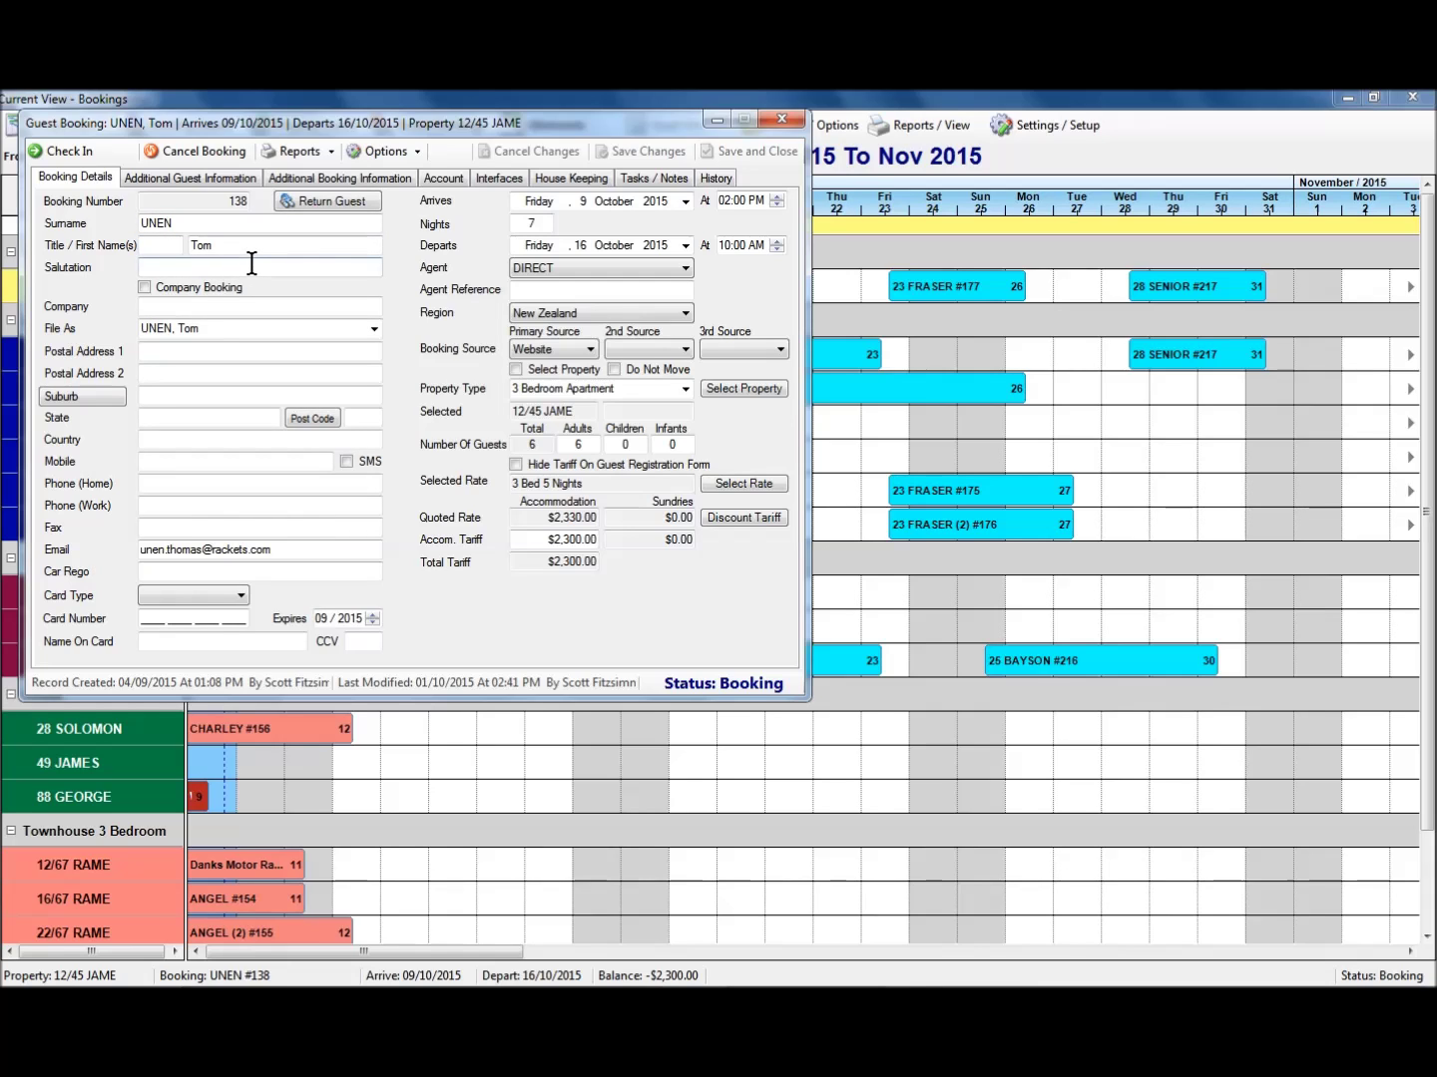
{"action": "left_click", "coordinate": [203, 184]}
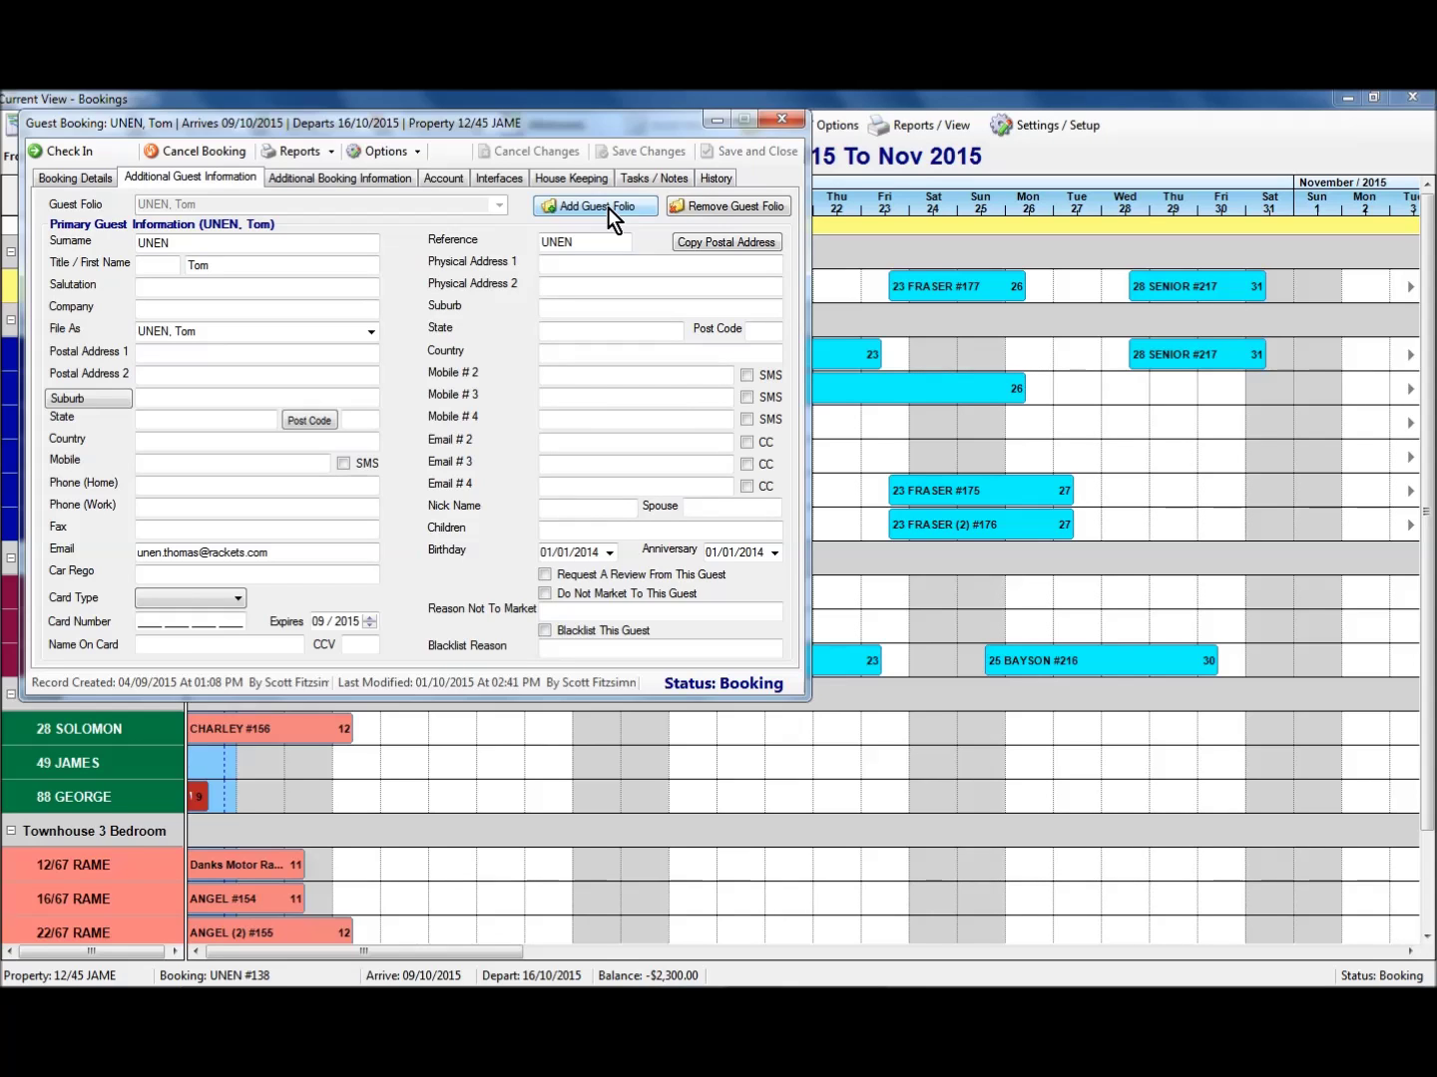
Add a guest folio filled from an existing returning guest's saved contact details.
{"action": "left_click", "coordinate": [606, 208]}
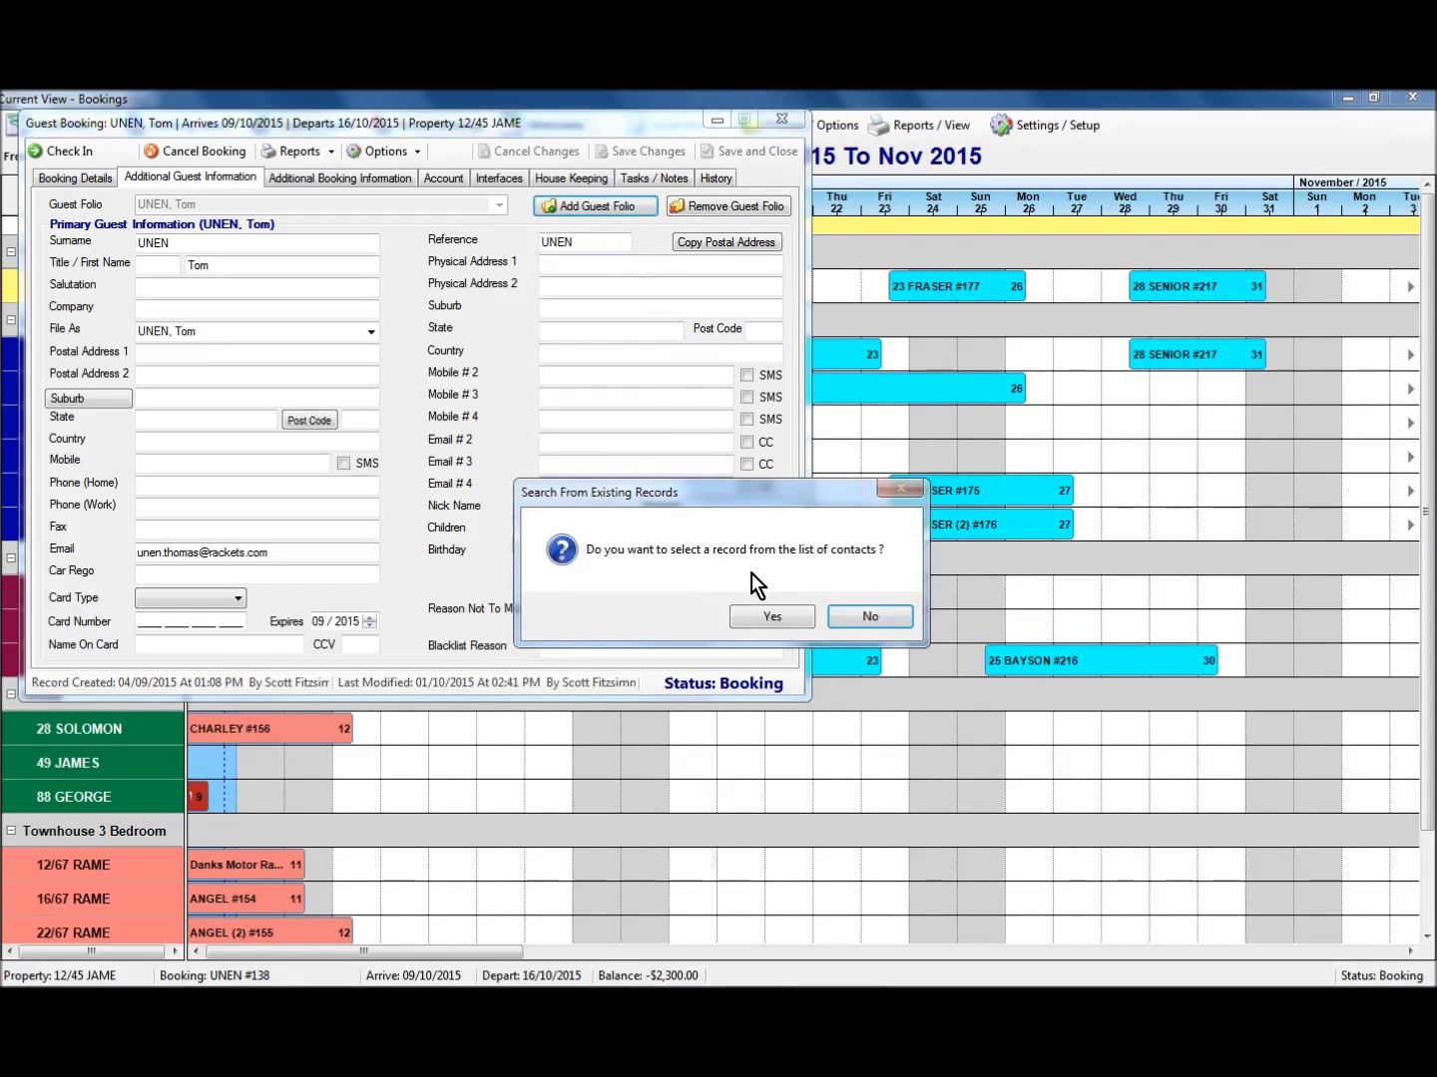
{"action": "left_click", "coordinate": [777, 618]}
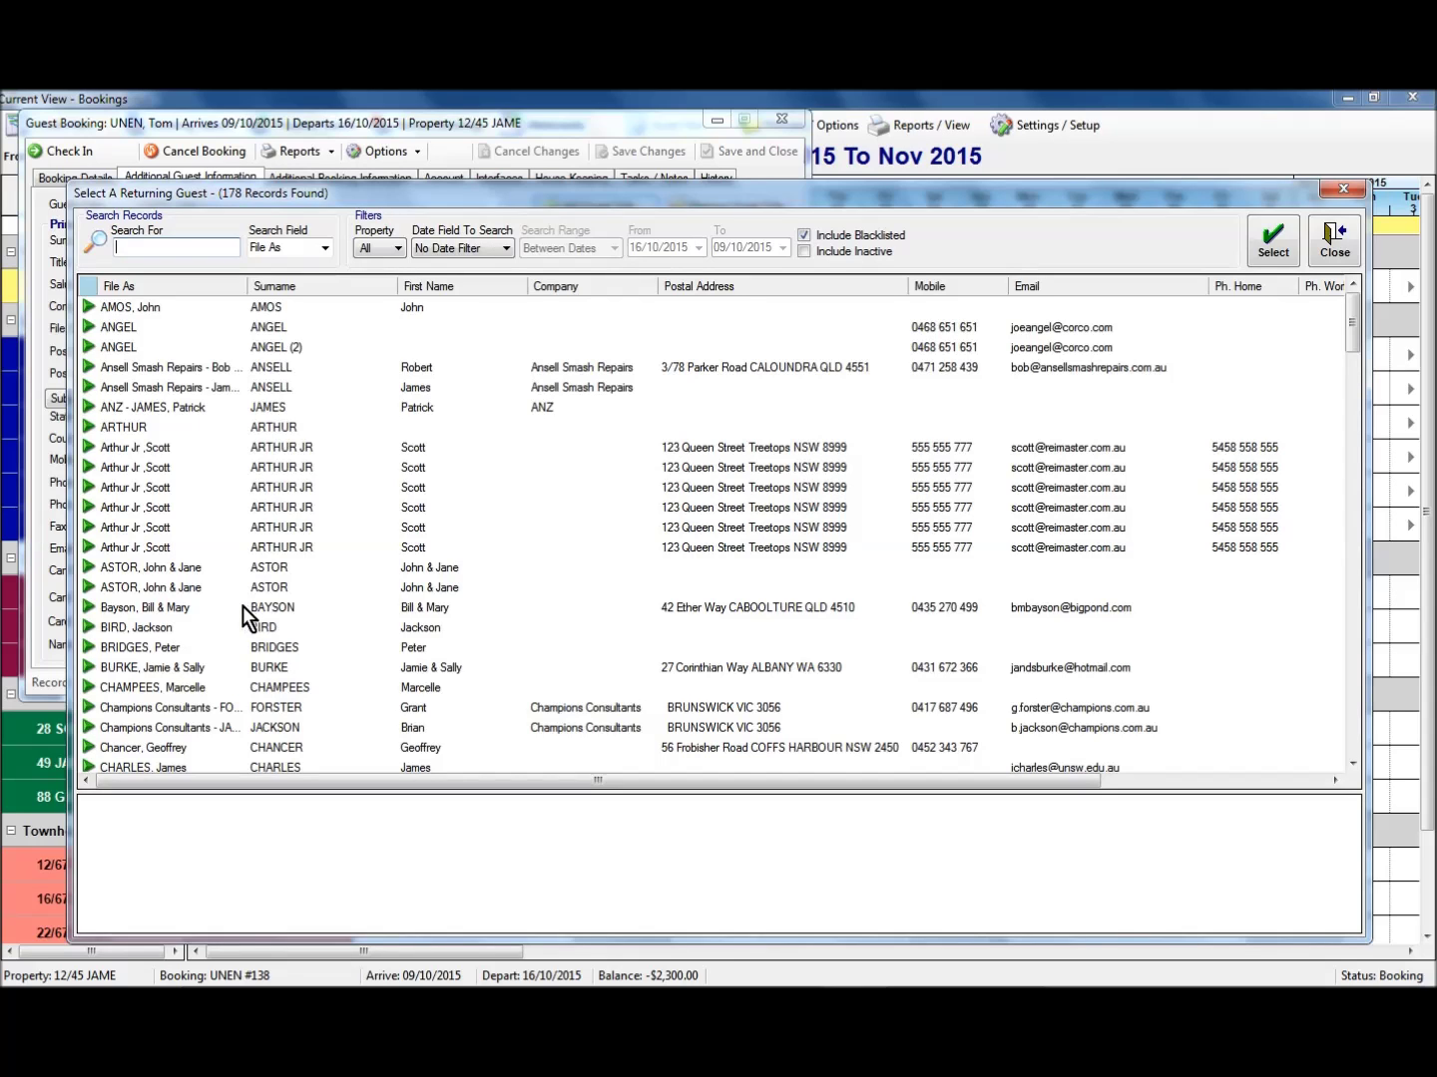
{"action": "left_click", "coordinate": [238, 706]}
{"action": "scroll", "coordinate": [248, 703], "scroll_direction": "down", "scroll_amount": 5}
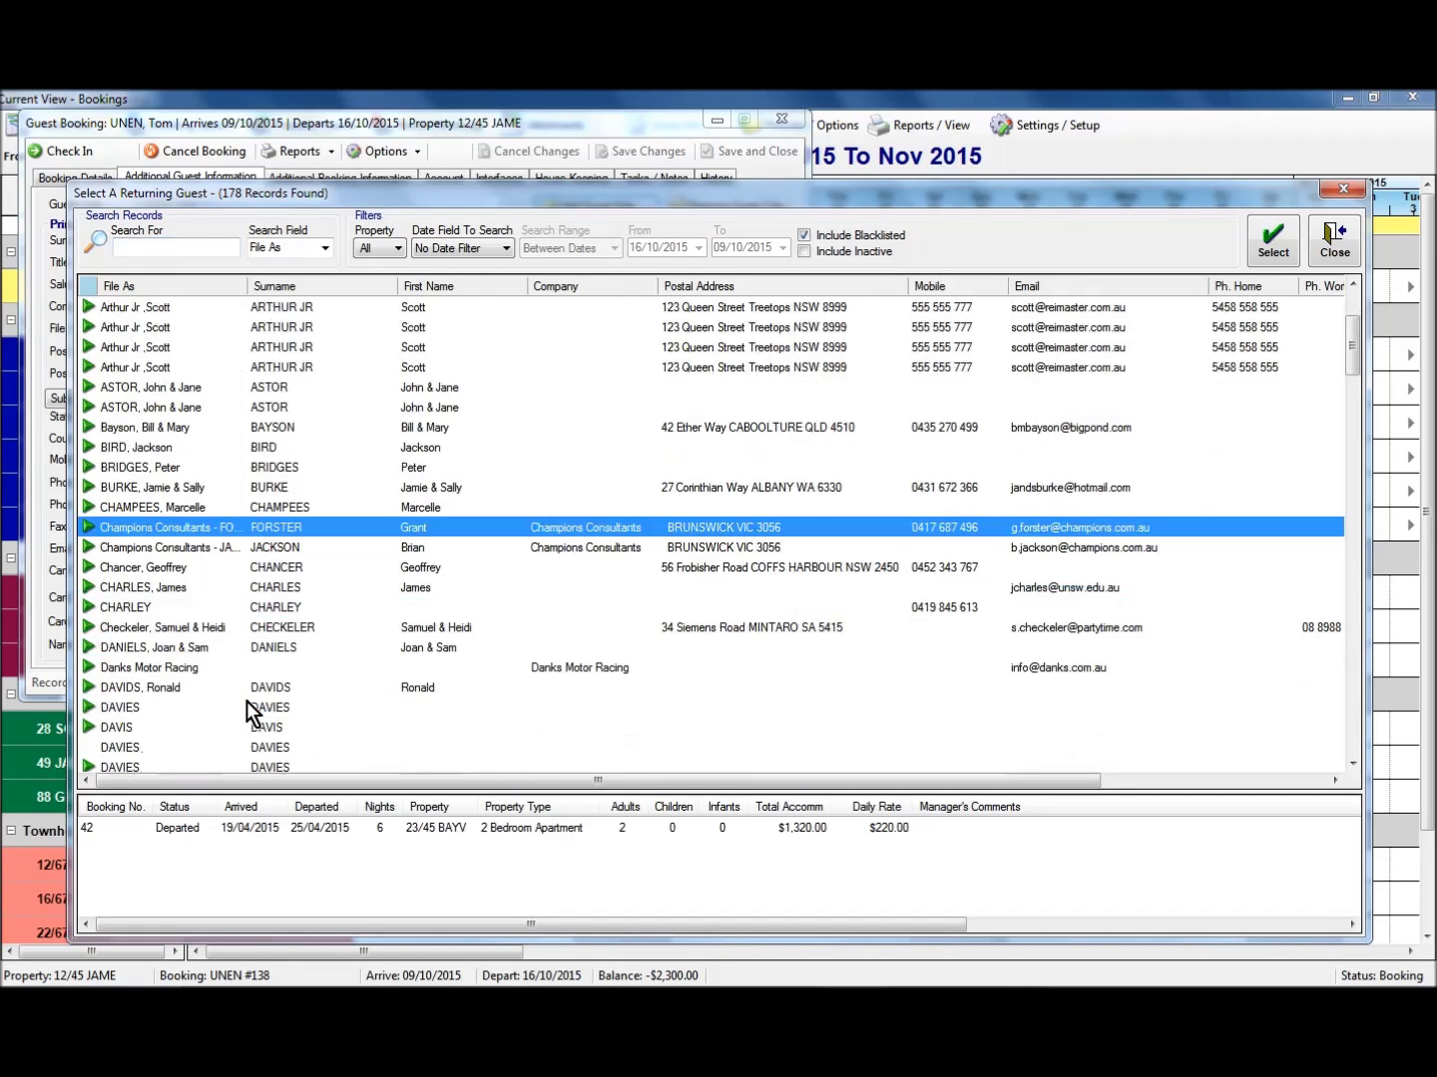
{"action": "scroll", "coordinate": [246, 702], "scroll_direction": "down", "scroll_amount": 1}
{"action": "left_click", "coordinate": [301, 451]}
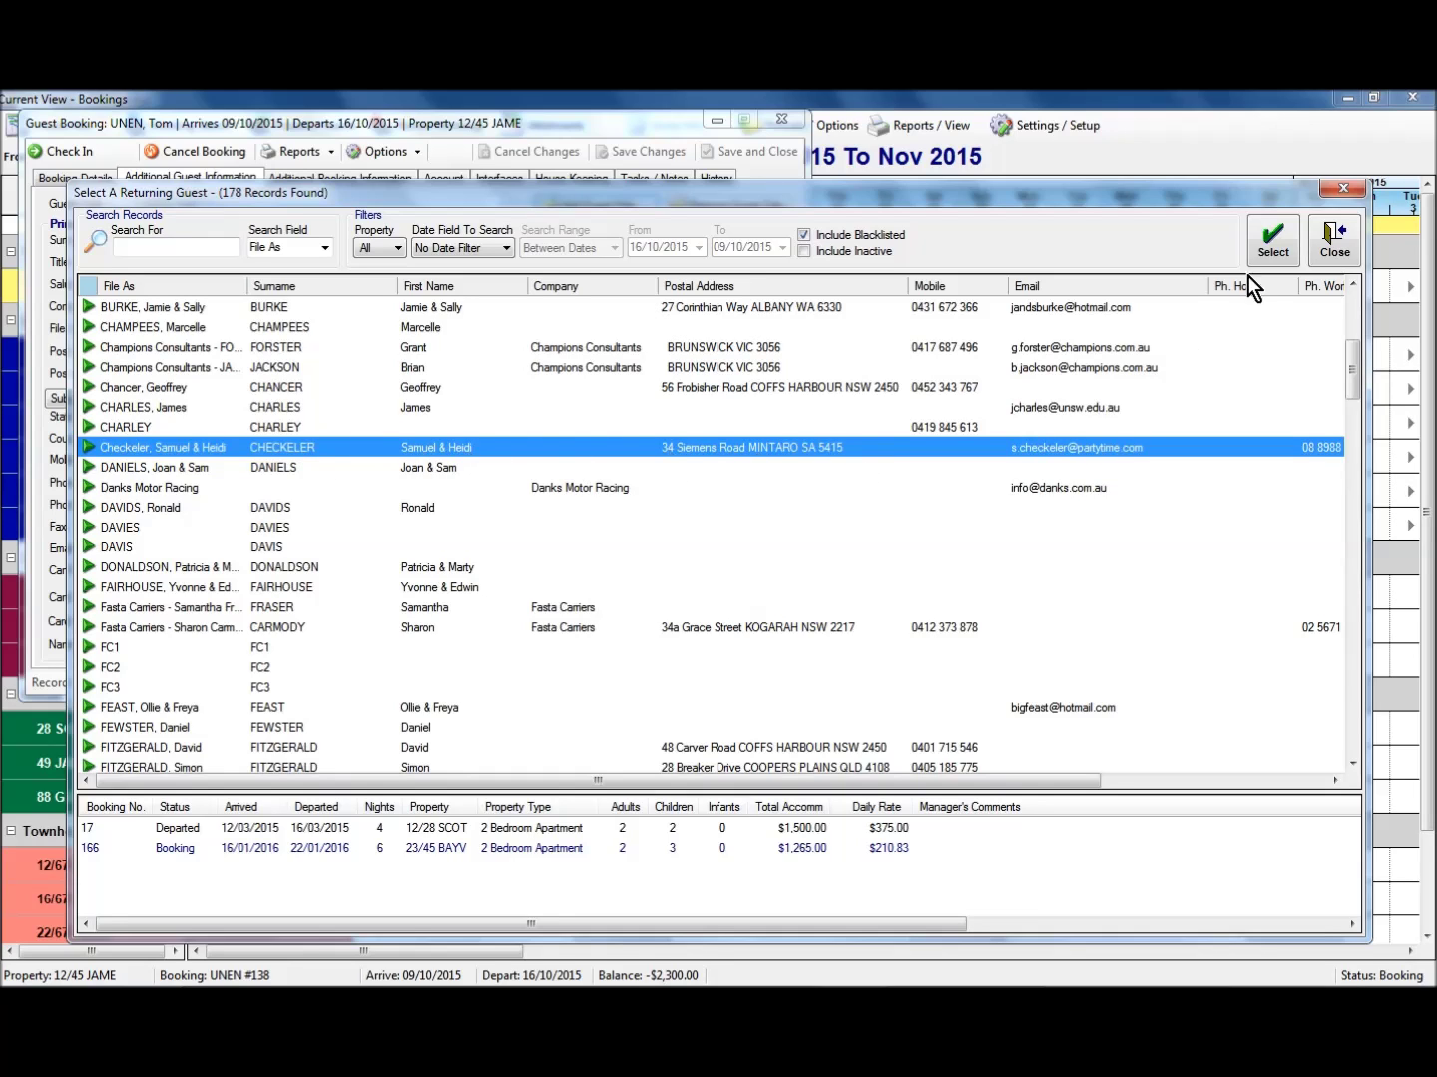
{"action": "left_click", "coordinate": [1265, 244]}
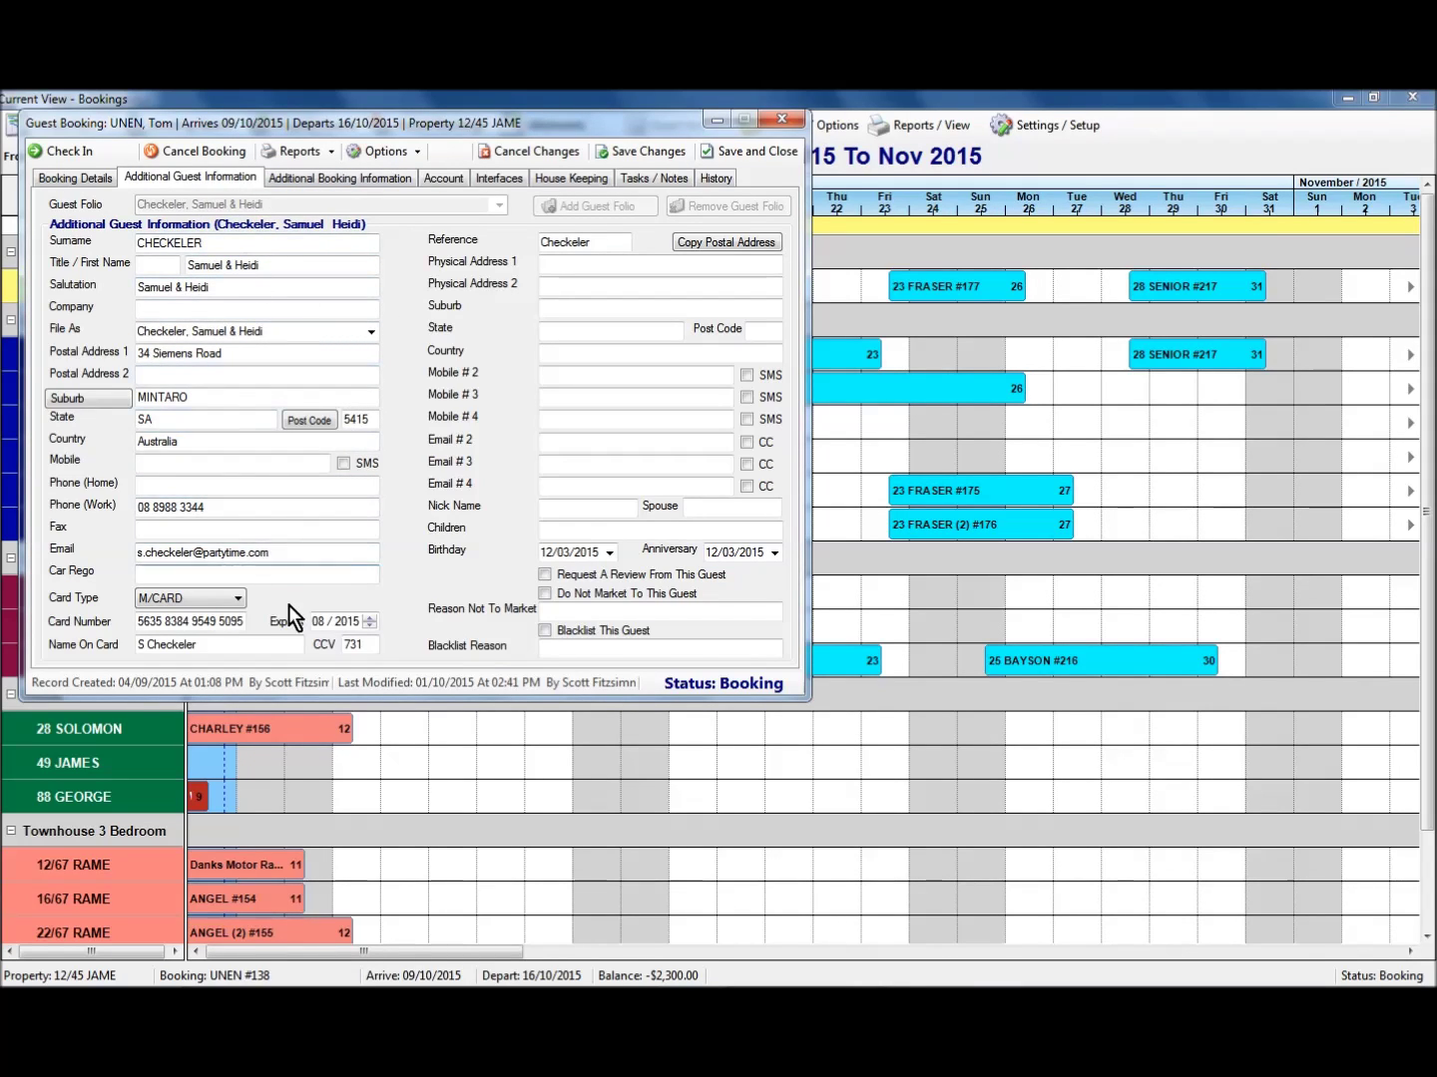
Save the new guest folio and switch back to the primary guest's folio.
{"action": "left_click", "coordinate": [655, 152]}
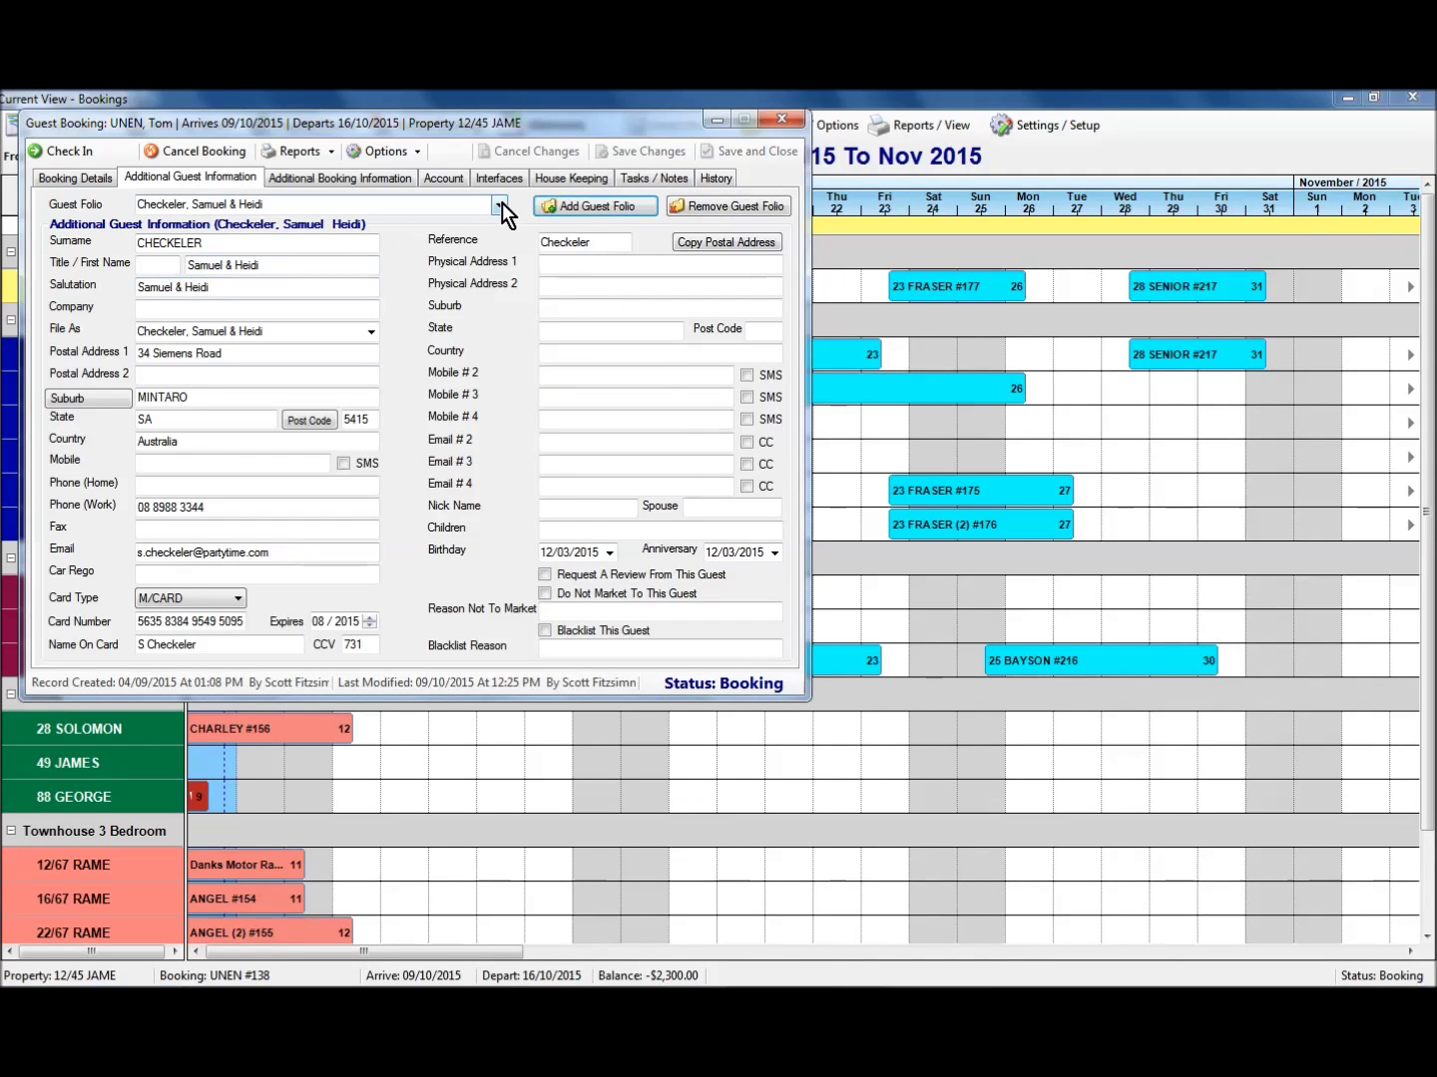
{"action": "left_click", "coordinate": [501, 202]}
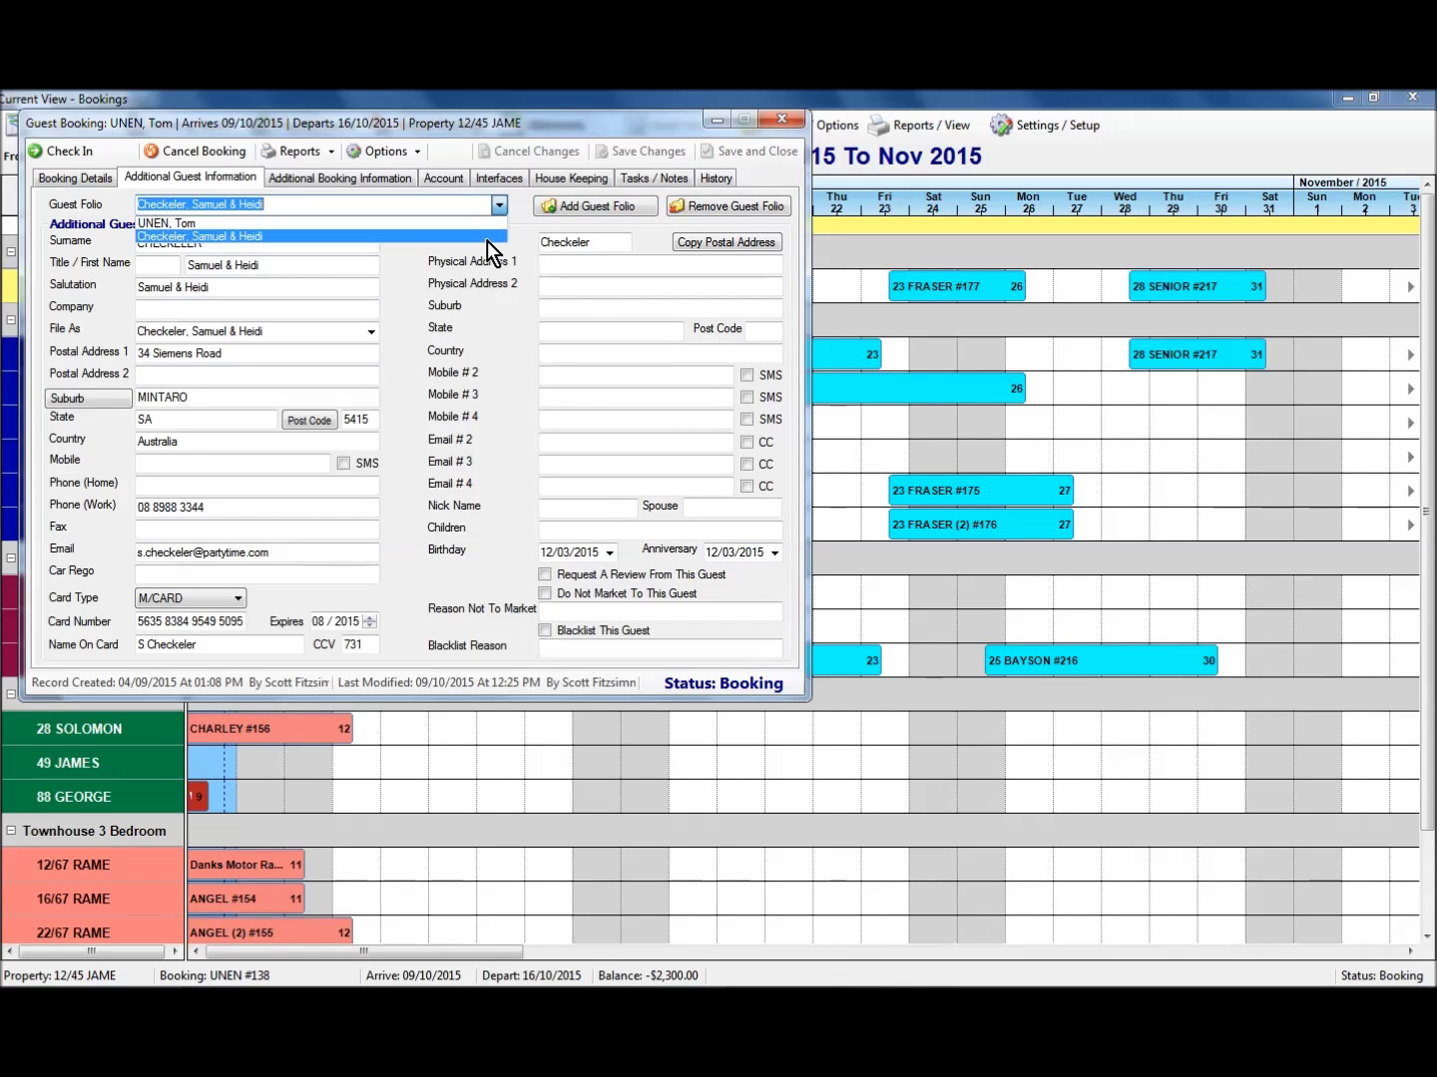
{"action": "left_click", "coordinate": [467, 224]}
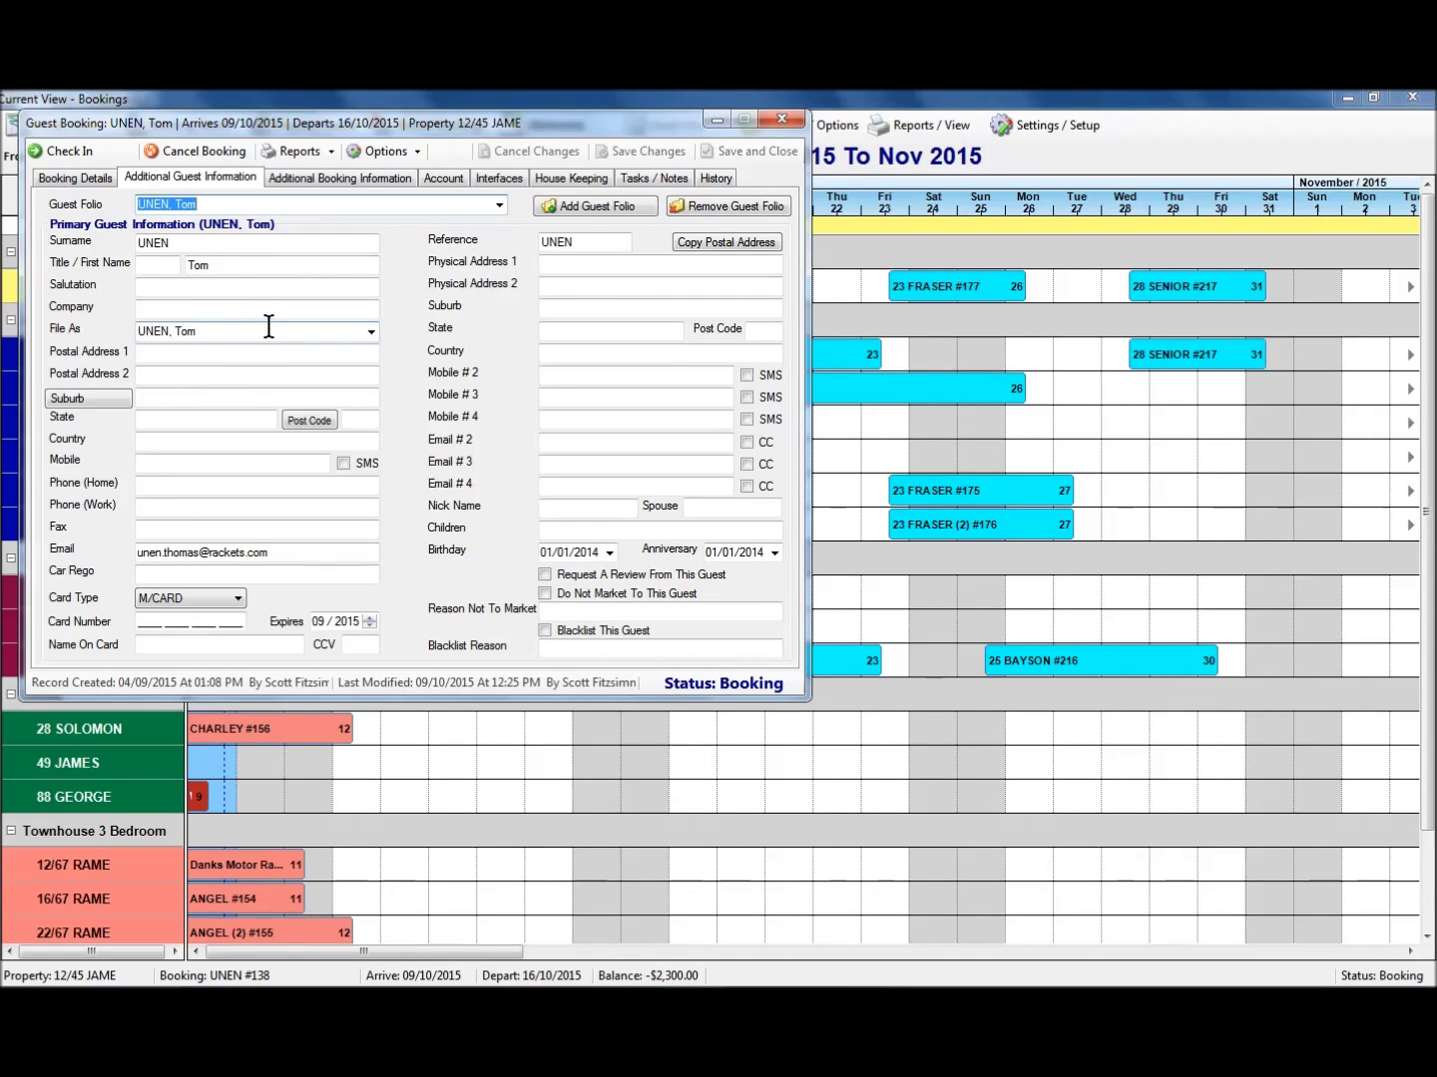
Recheck the folio list, revisit Booking Details and Additional Guest Information, then add another folio.
{"action": "left_click", "coordinate": [498, 204]}
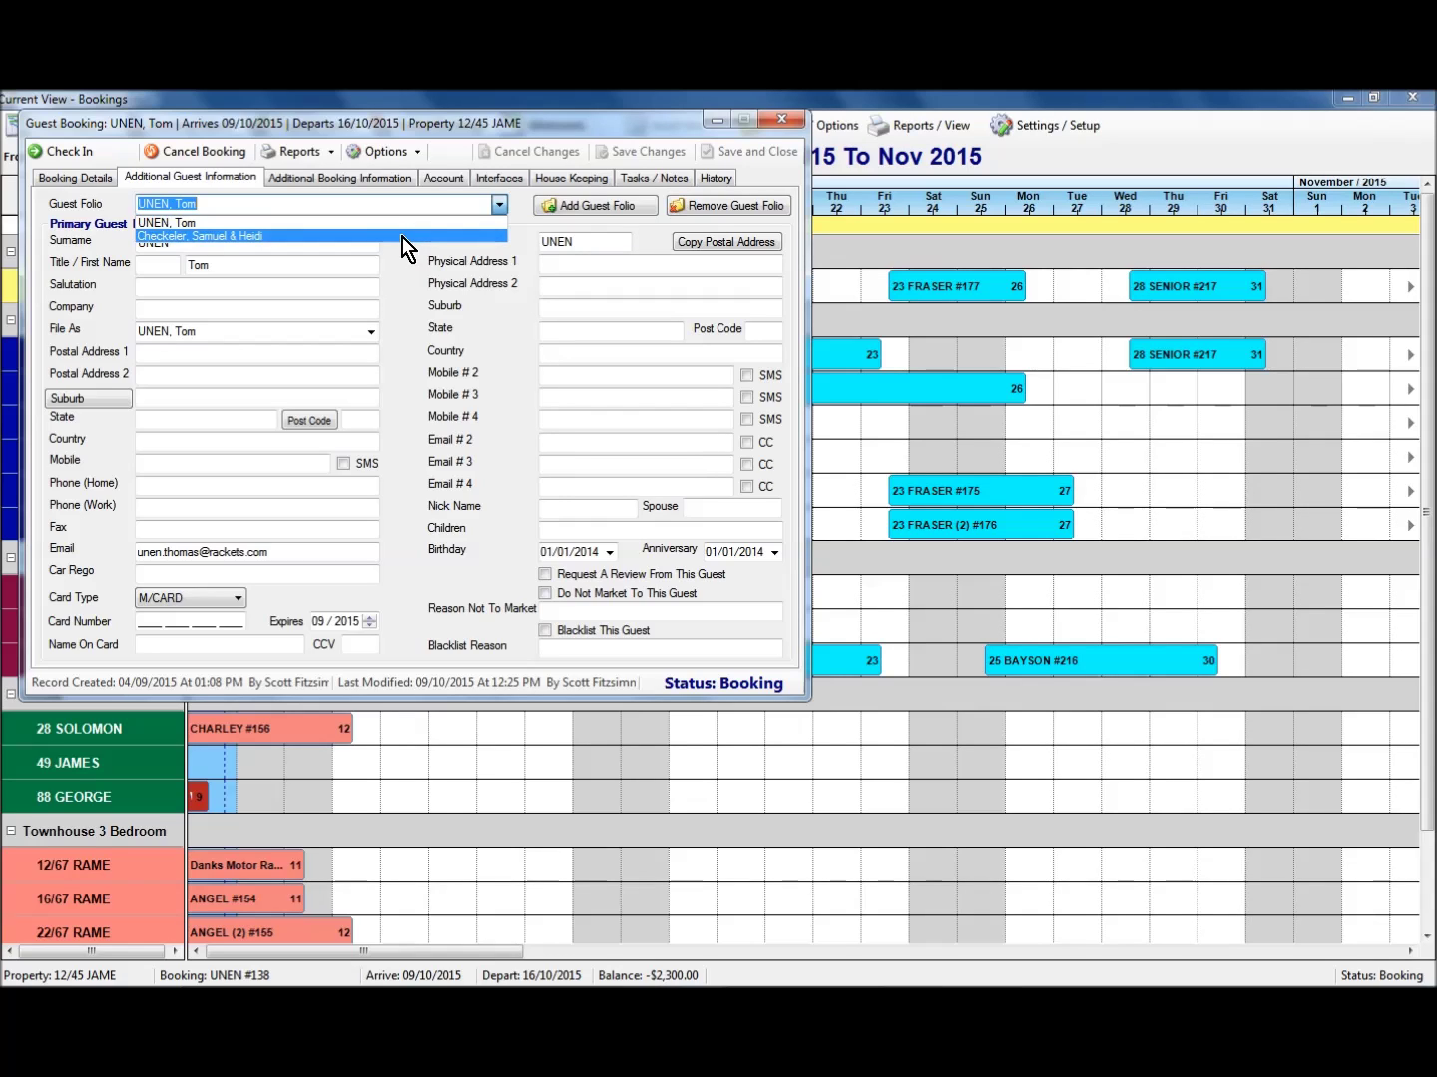
{"action": "left_click", "coordinate": [471, 290]}
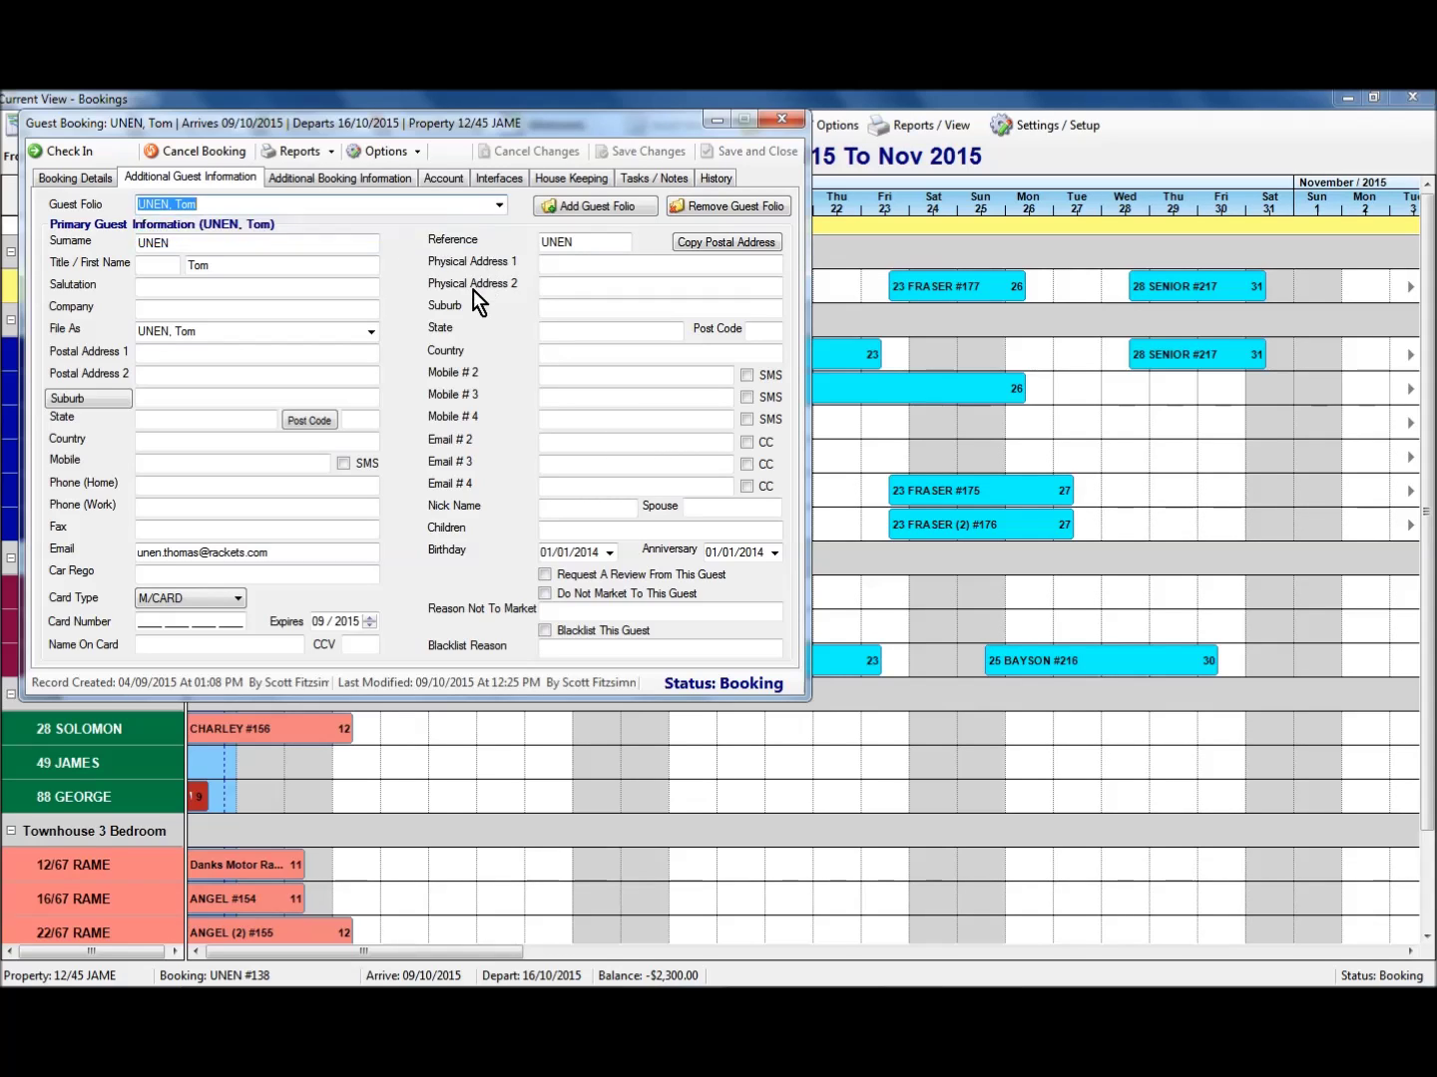
{"action": "left_click", "coordinate": [87, 177]}
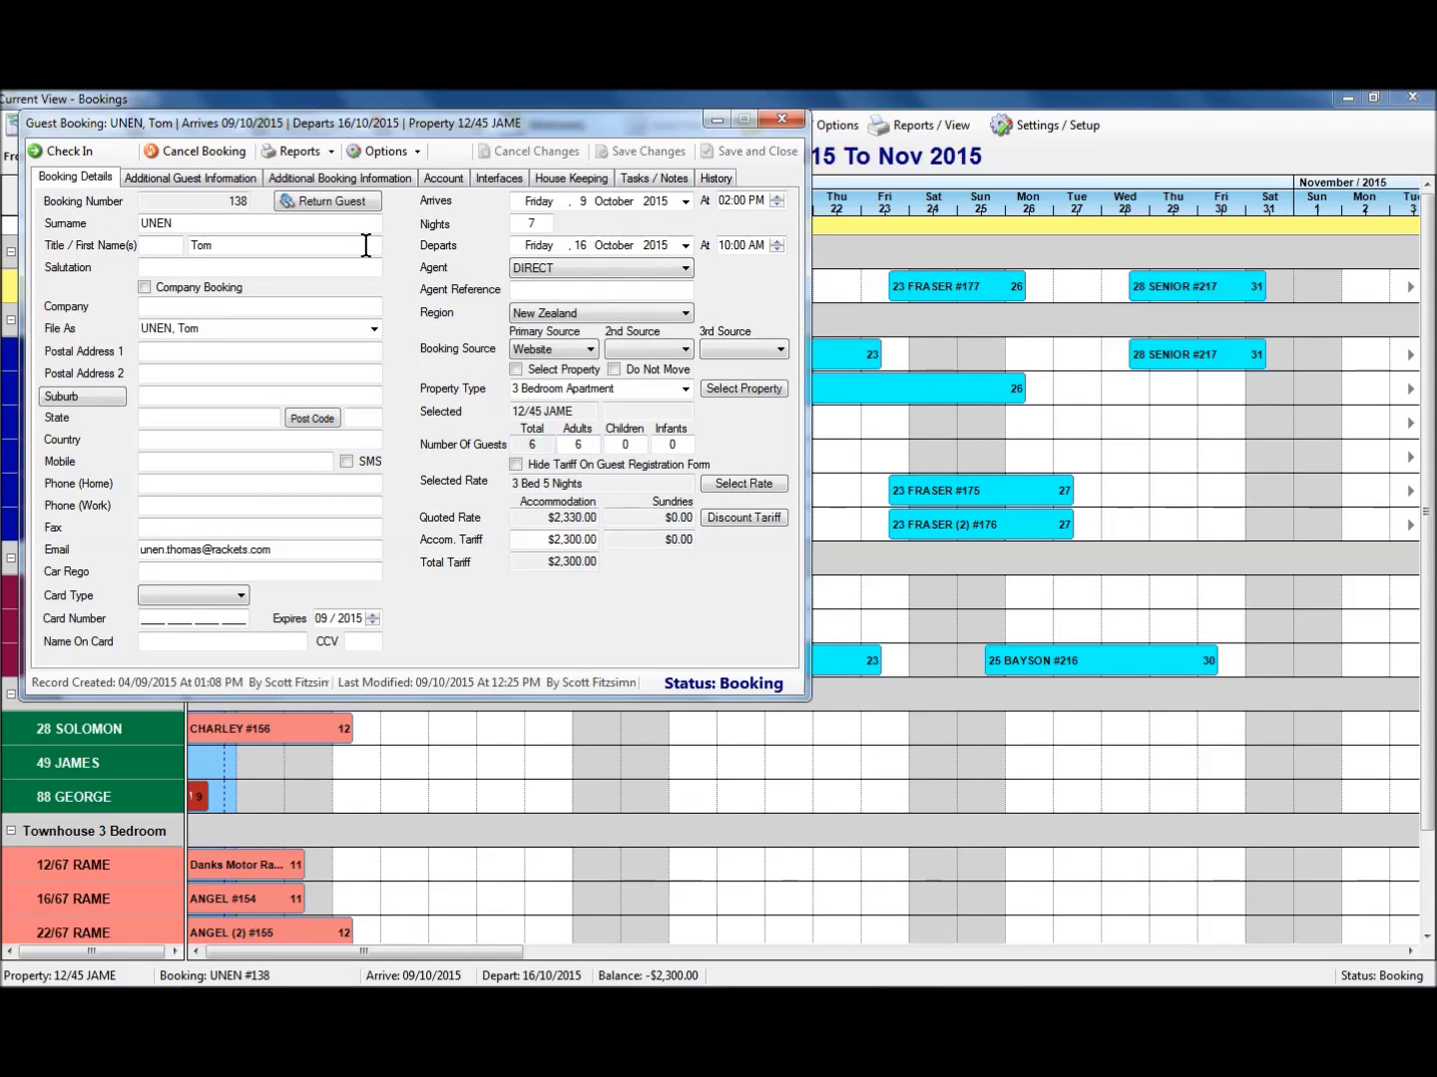
{"action": "left_click", "coordinate": [223, 183]}
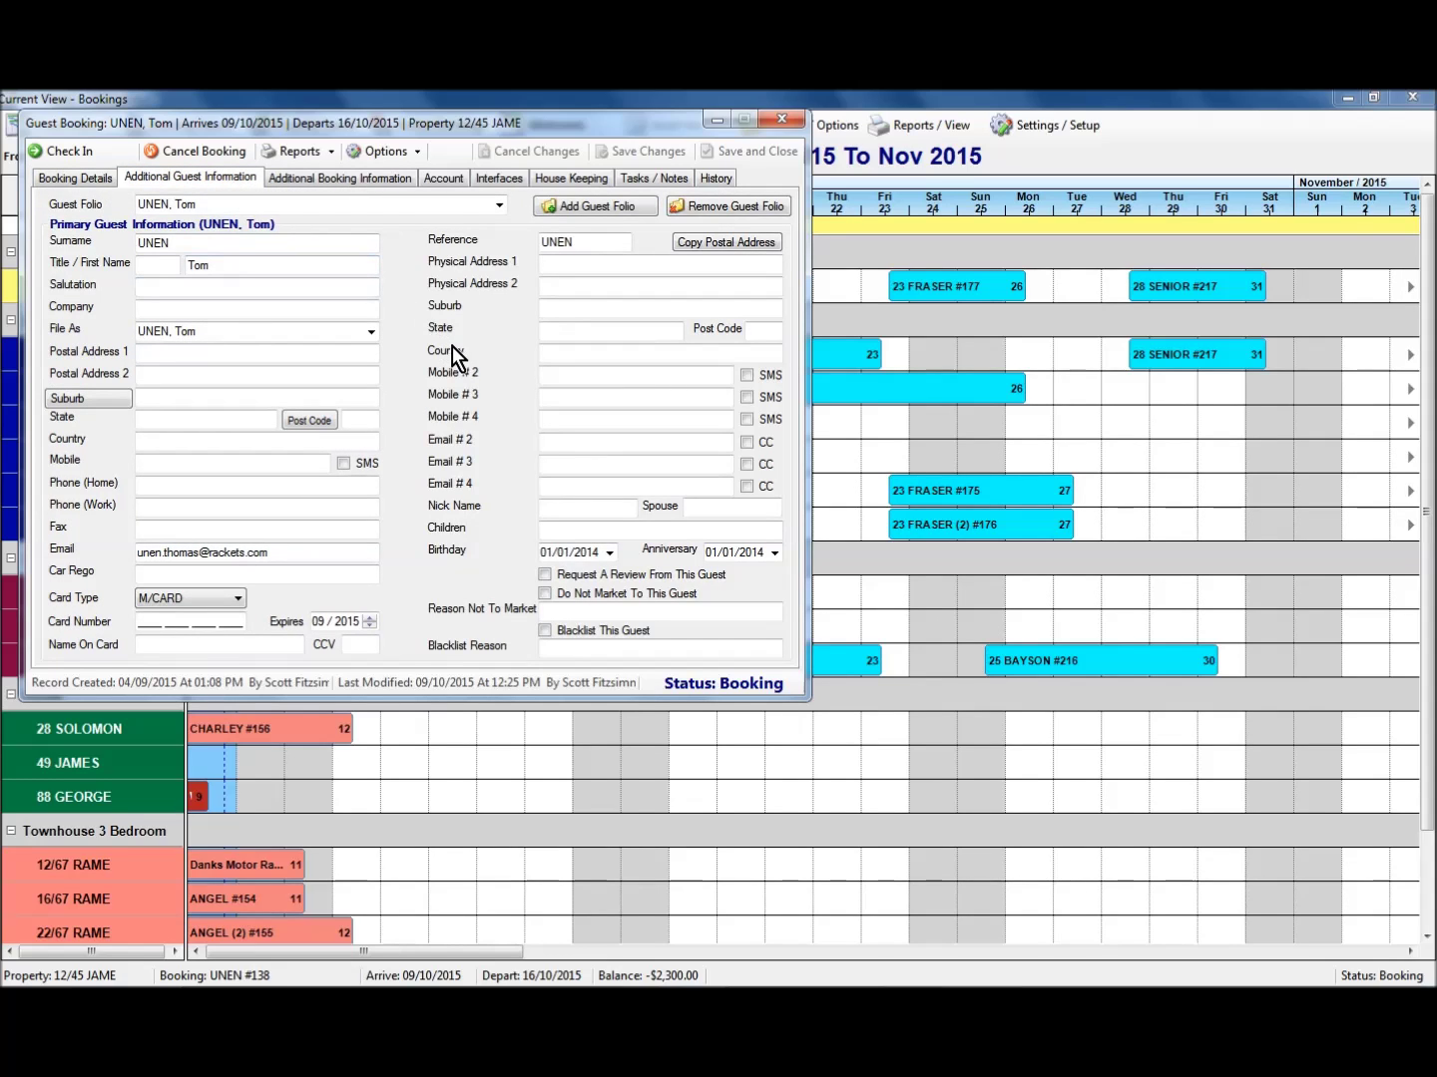
{"action": "left_click", "coordinate": [615, 205]}
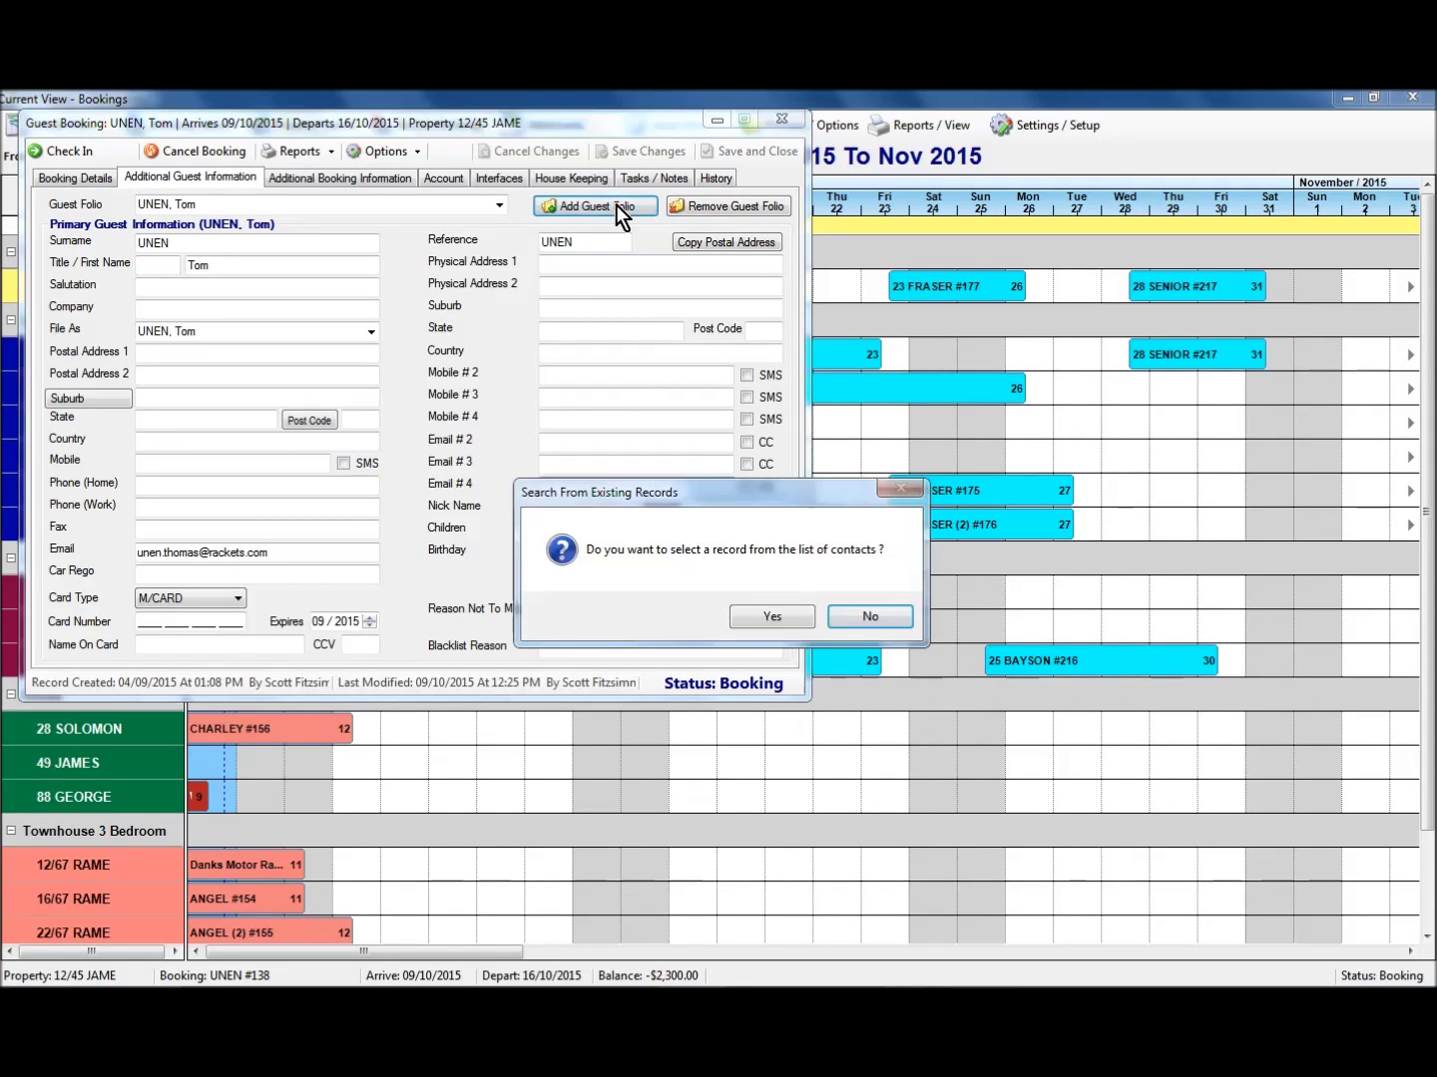
Enter the new guest manually with surname, first names and a matching guest reference.
{"action": "left_click", "coordinate": [870, 618]}
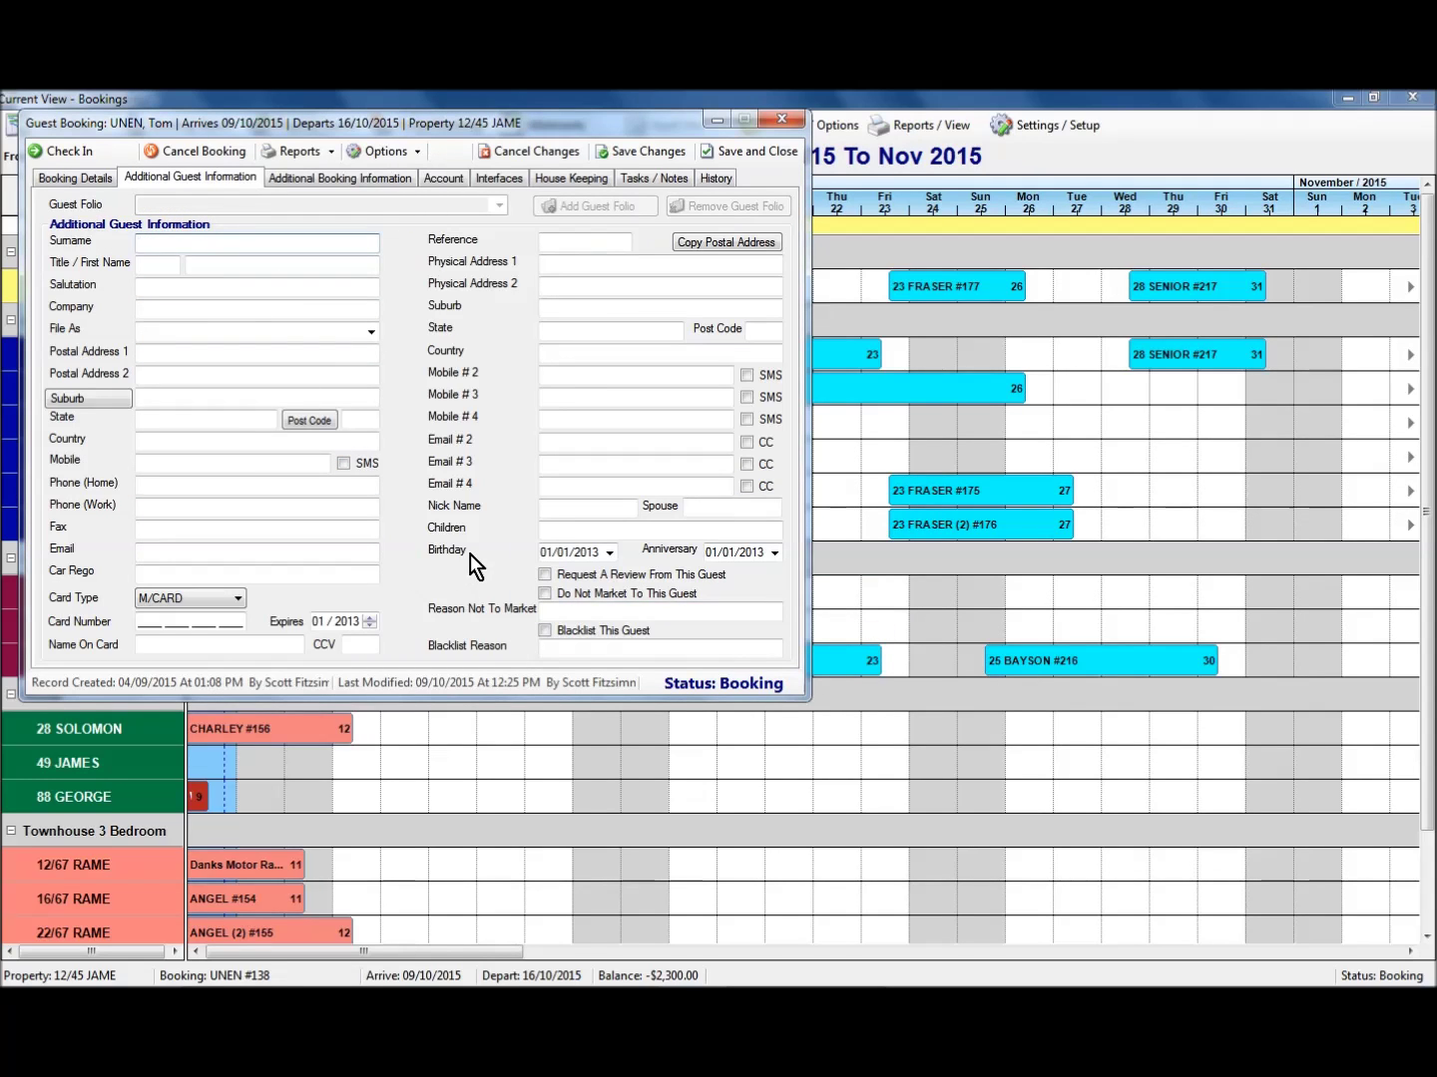
{"action": "left_click", "coordinate": [282, 265]}
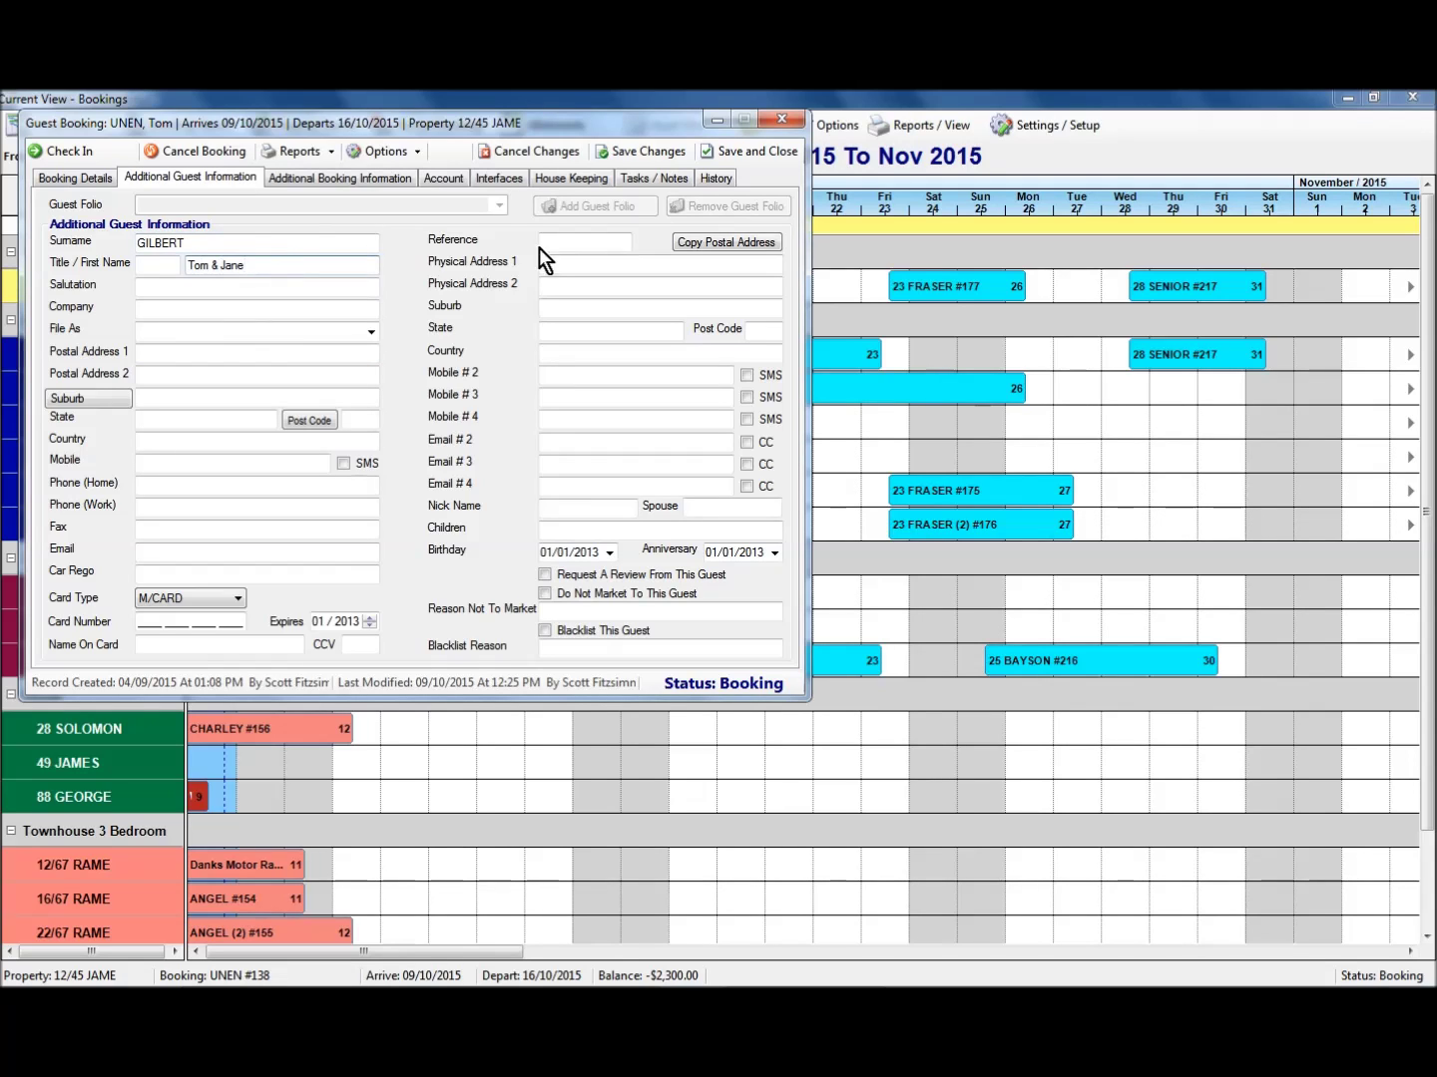
{"action": "left_click", "coordinate": [543, 242]}
{"action": "type", "text": "Gilbert"}
Fill in the postal address, look up the suburb with 'tun', add the mobile, and save.
{"action": "left_click", "coordinate": [157, 352]}
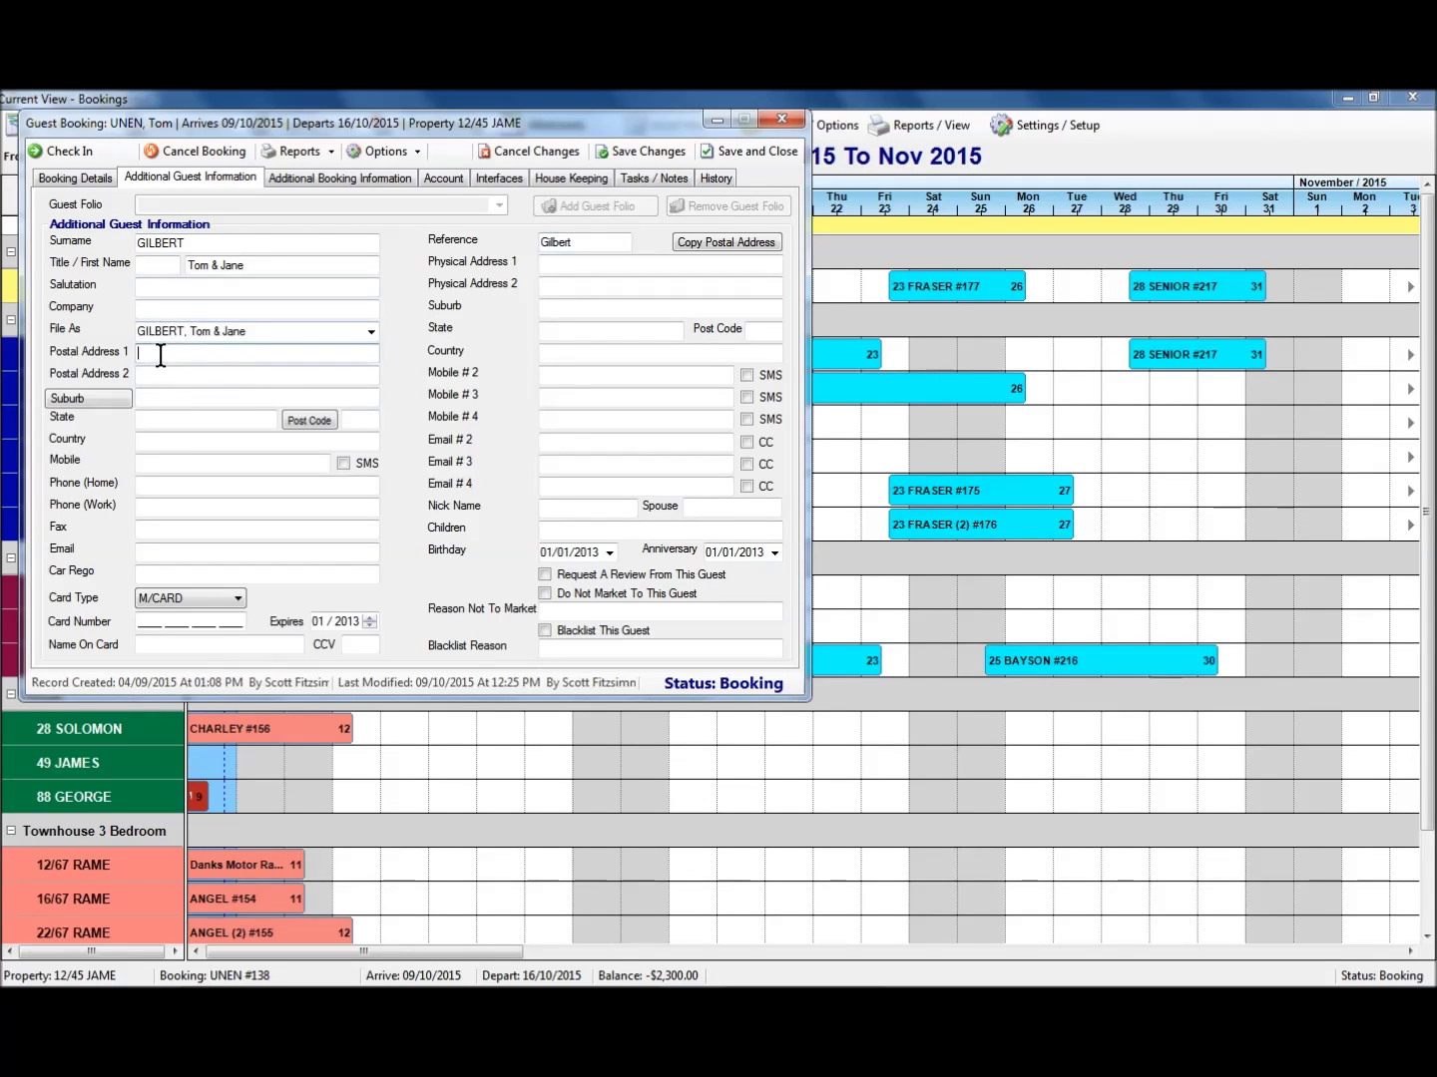
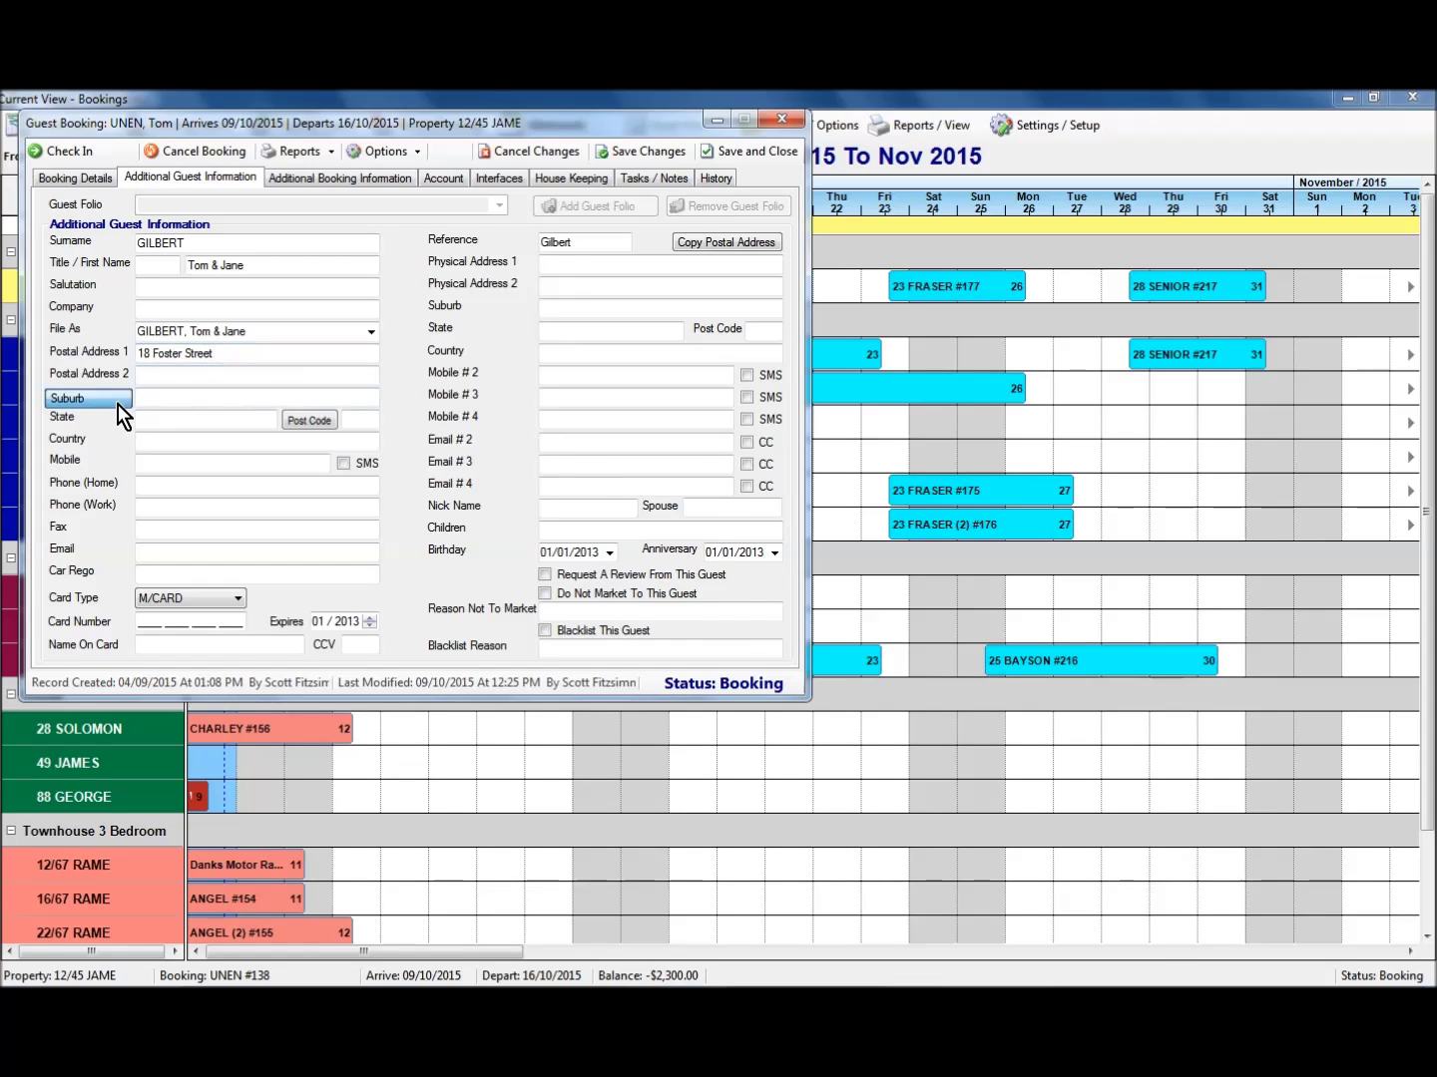
{"action": "left_click", "coordinate": [117, 400]}
{"action": "type", "text": "tuncu"}
{"action": "key", "text": "Return"}
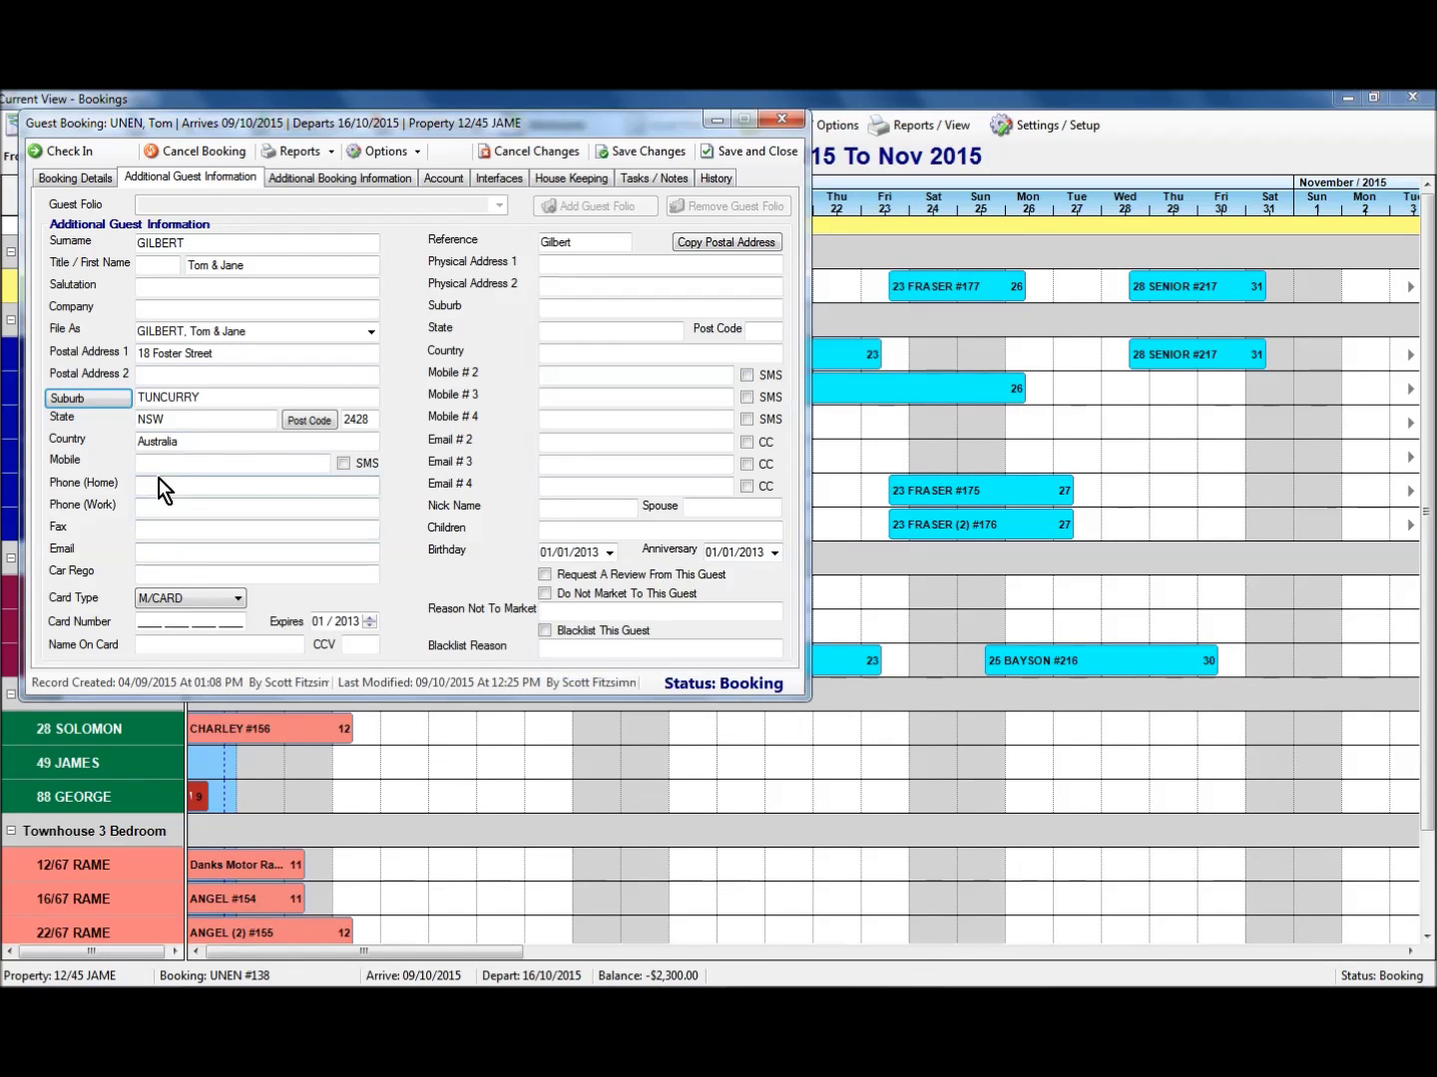
{"action": "left_click", "coordinate": [159, 467]}
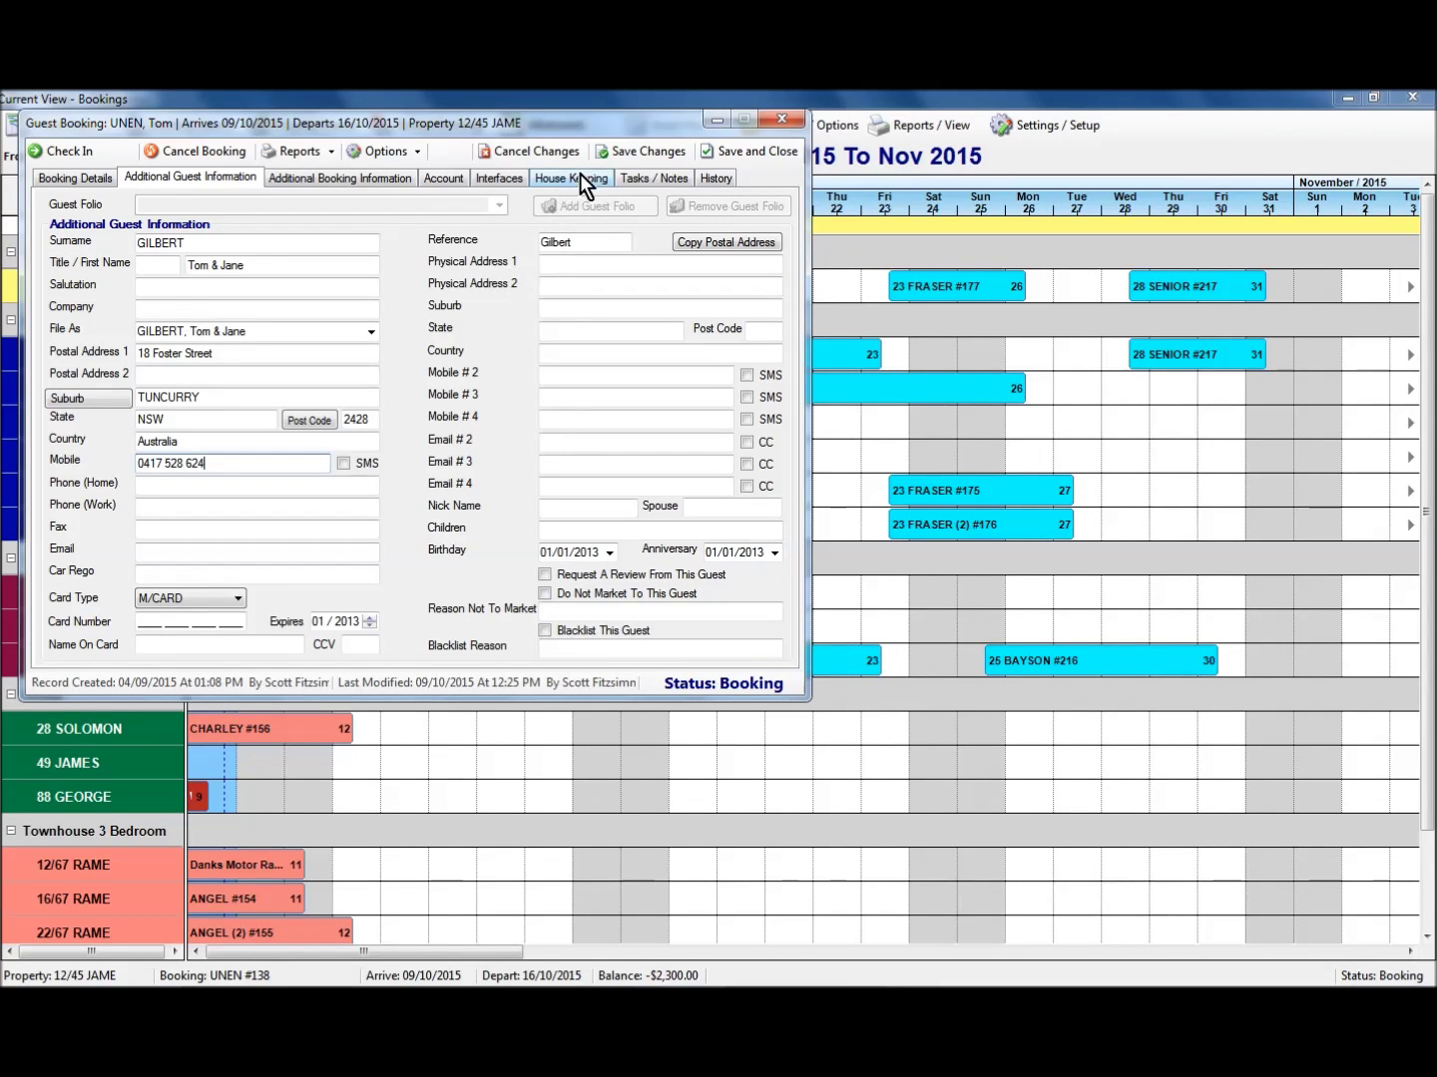
{"action": "left_click", "coordinate": [642, 154]}
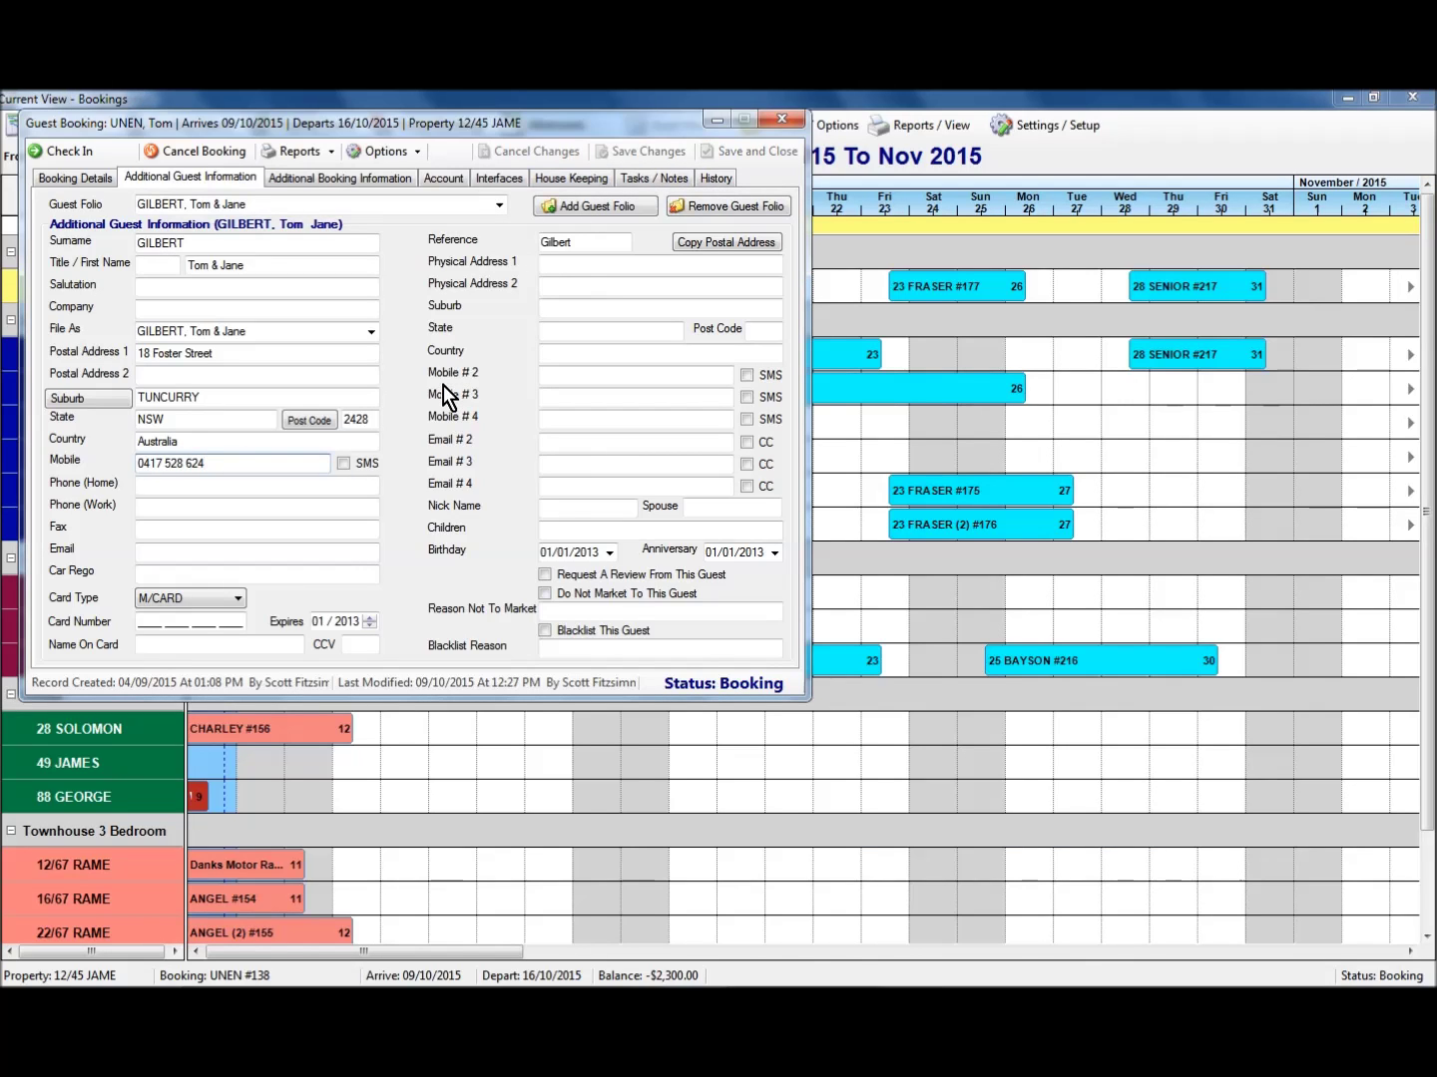
Review the booking's guest folio list, then close the booking back to the calendar.
{"action": "left_click", "coordinate": [499, 205]}
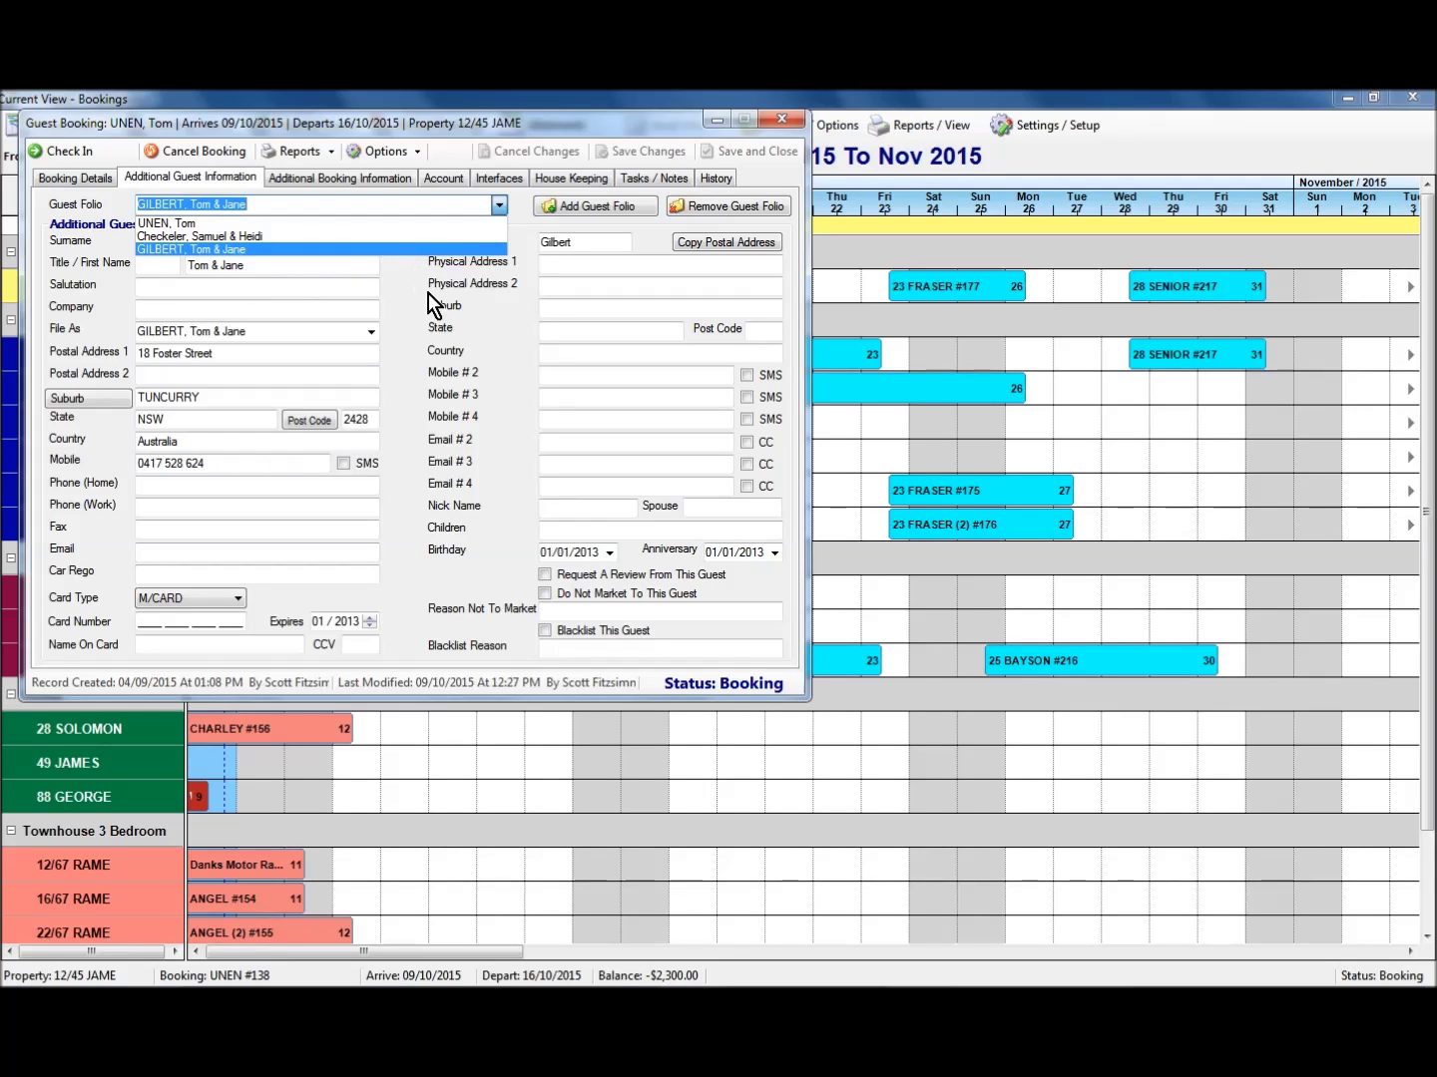
{"action": "left_click", "coordinate": [453, 359]}
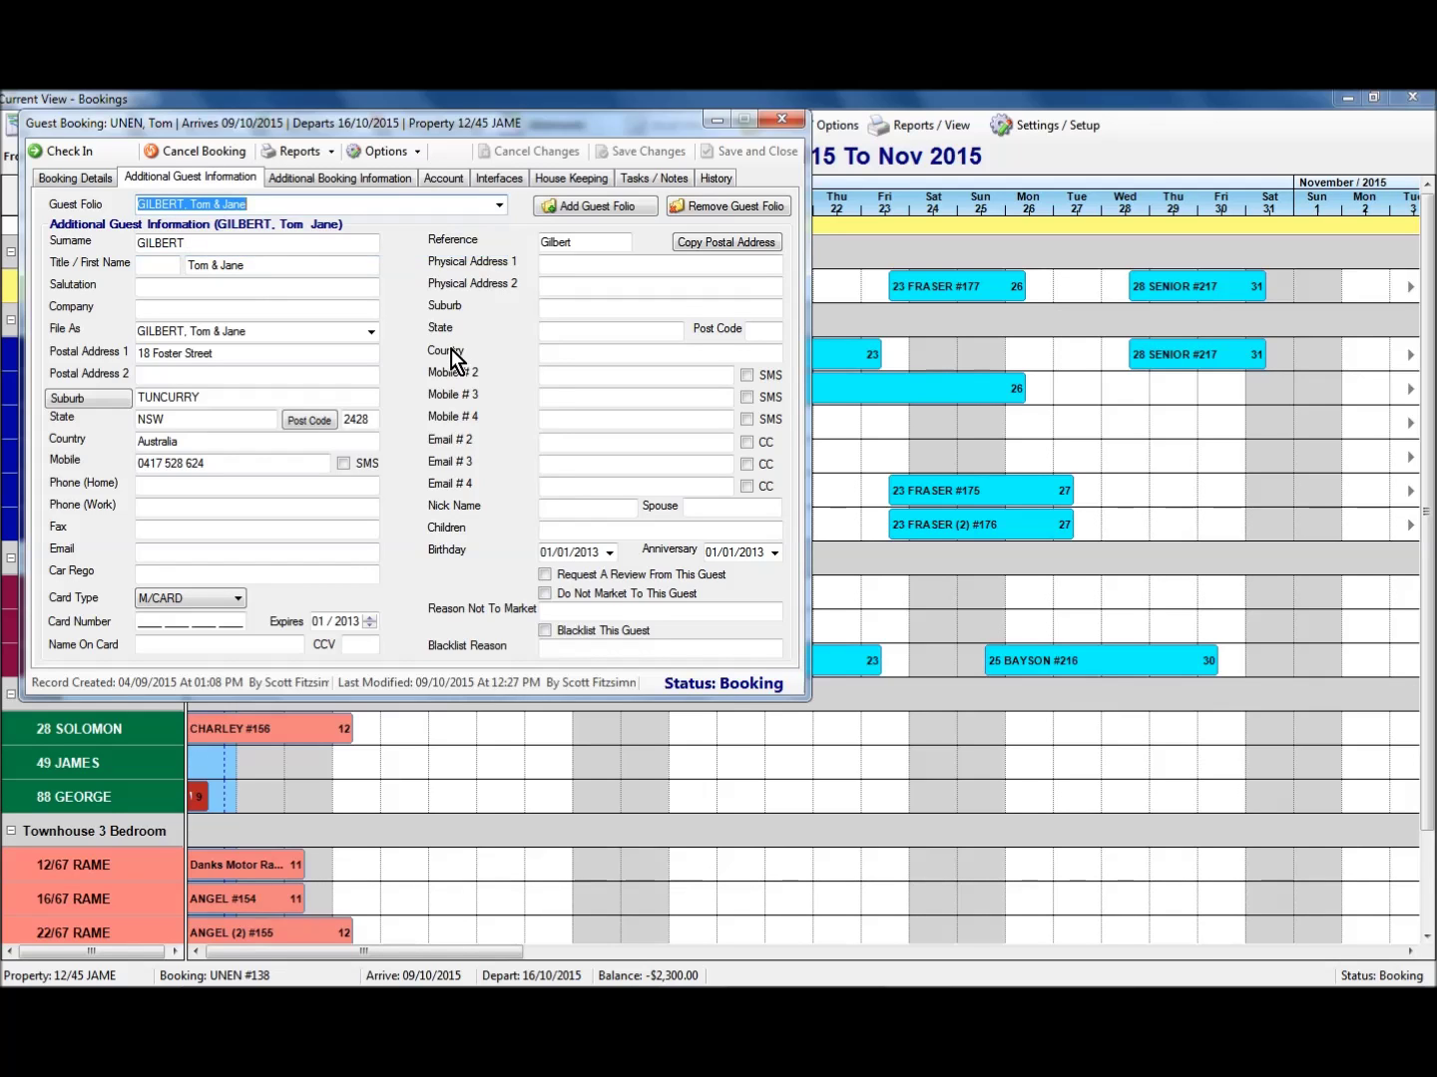
{"action": "left_click", "coordinate": [786, 121]}
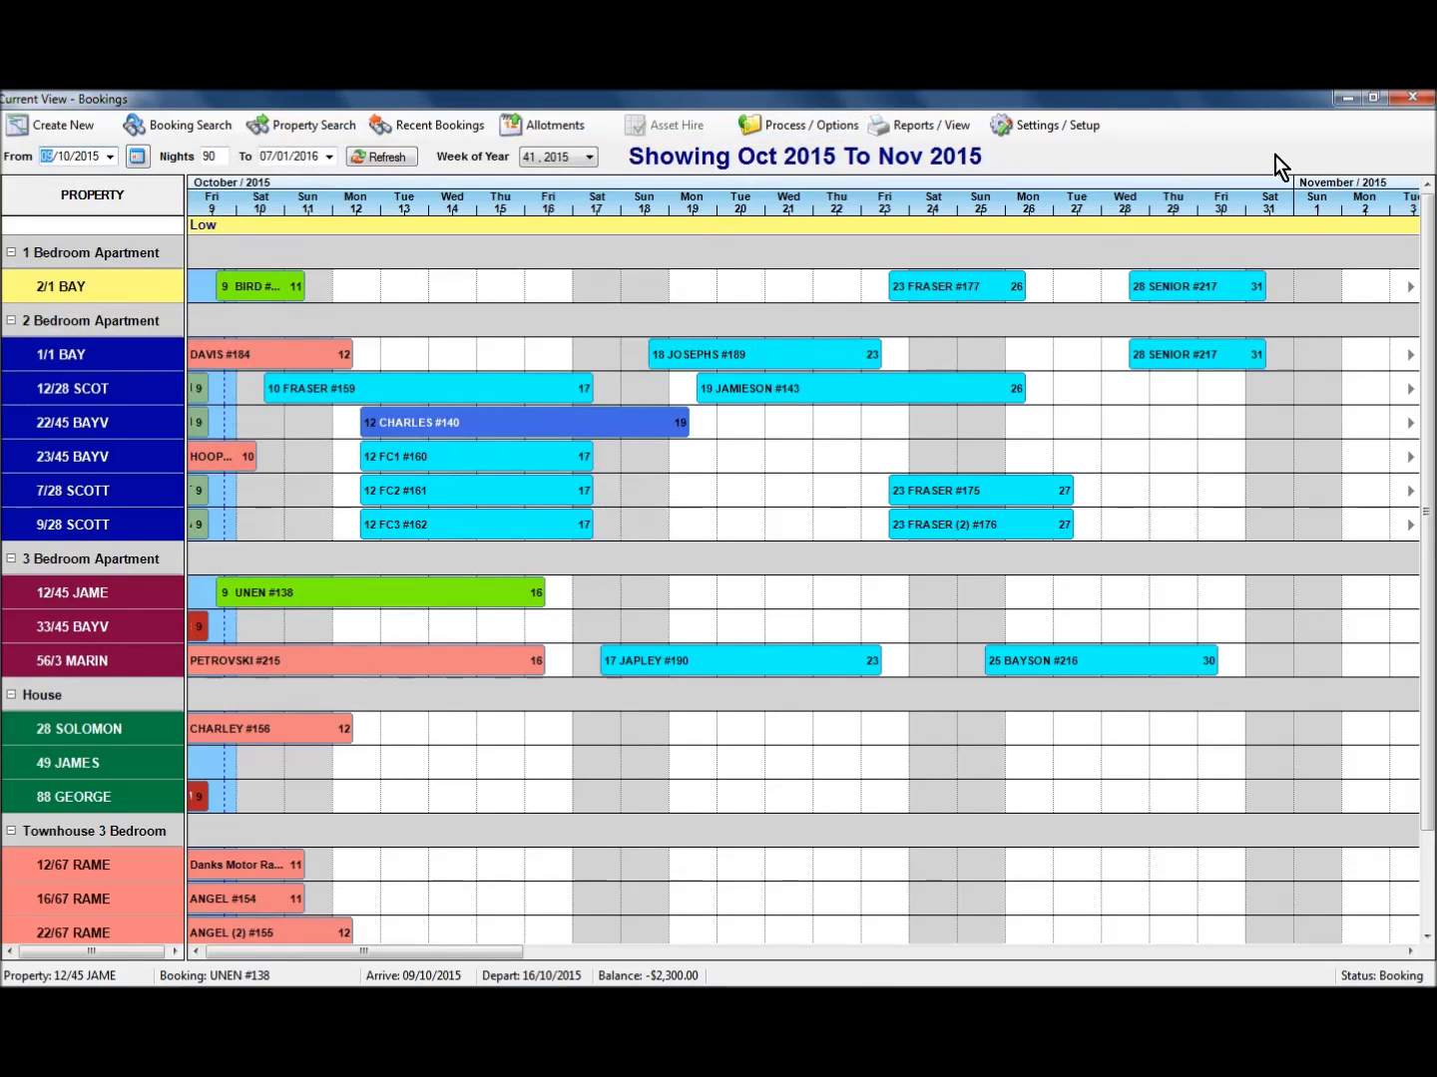
{"action": "left_click", "coordinate": [1346, 100]}
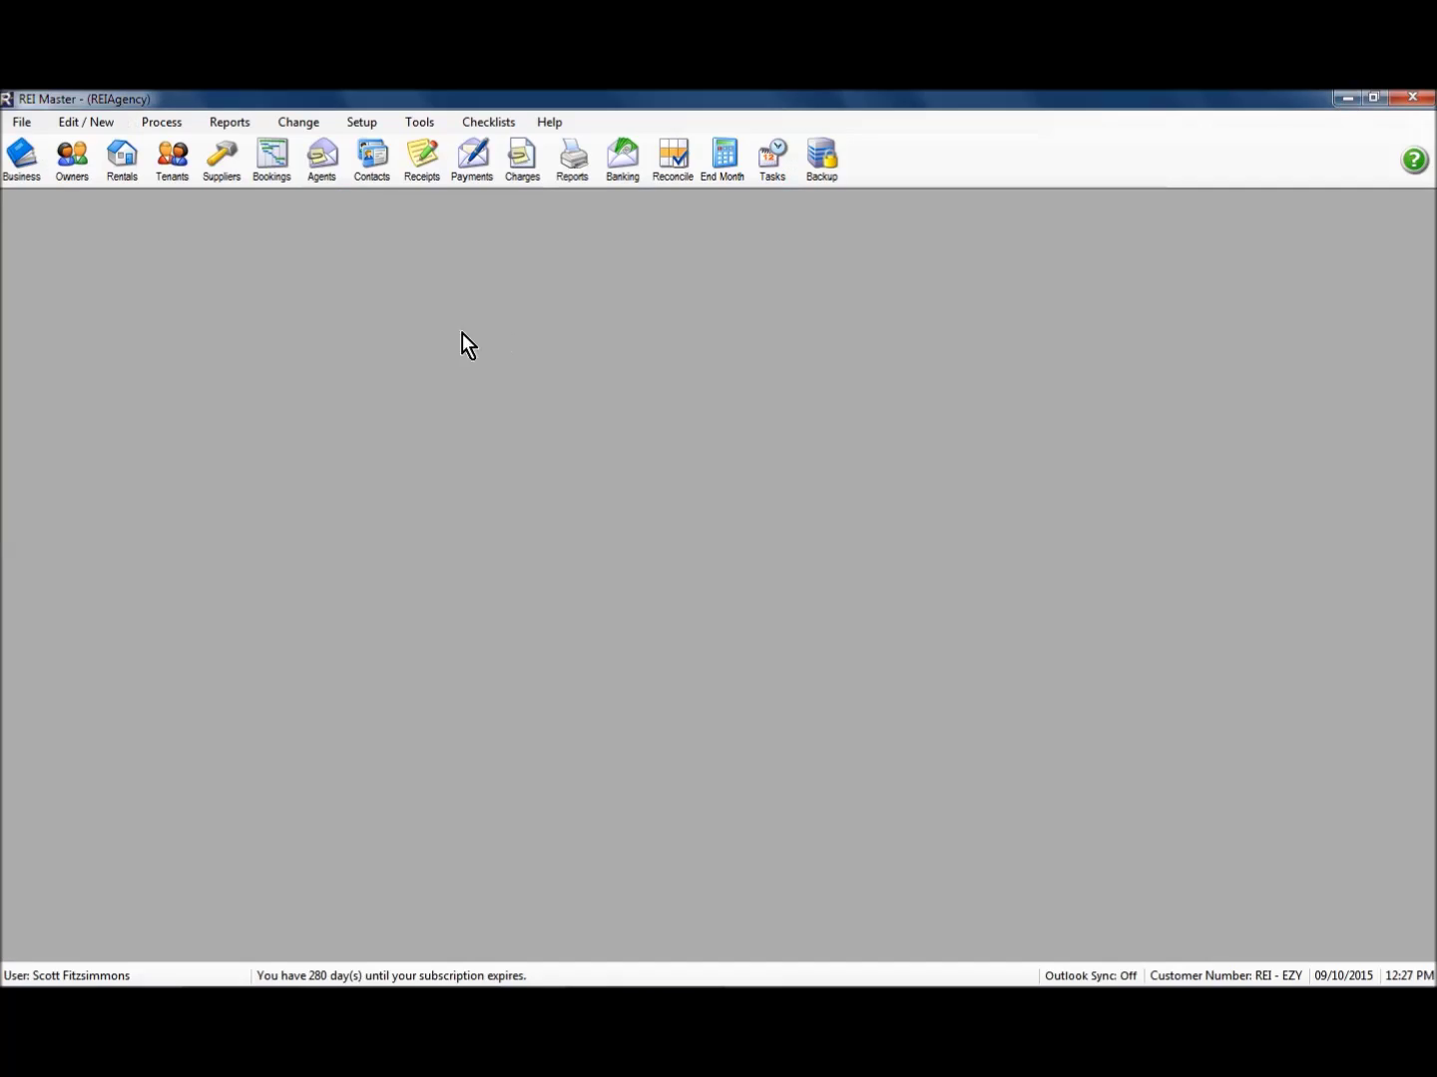
{"action": "left_click", "coordinate": [377, 167]}
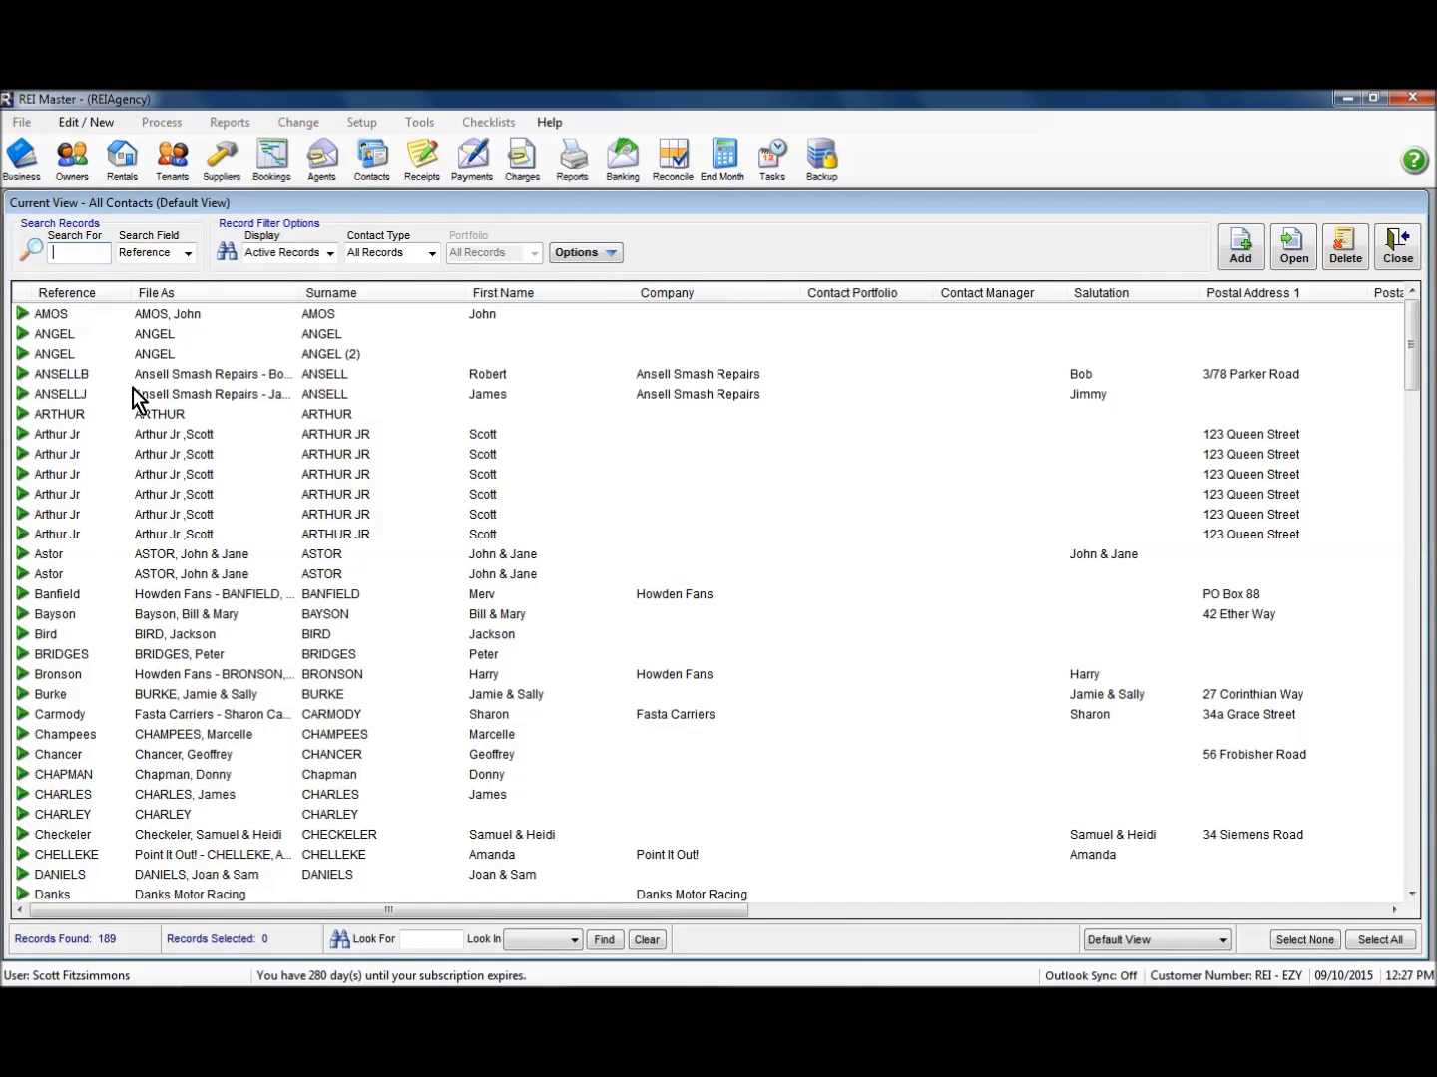
{"action": "type", "text": "gil"}
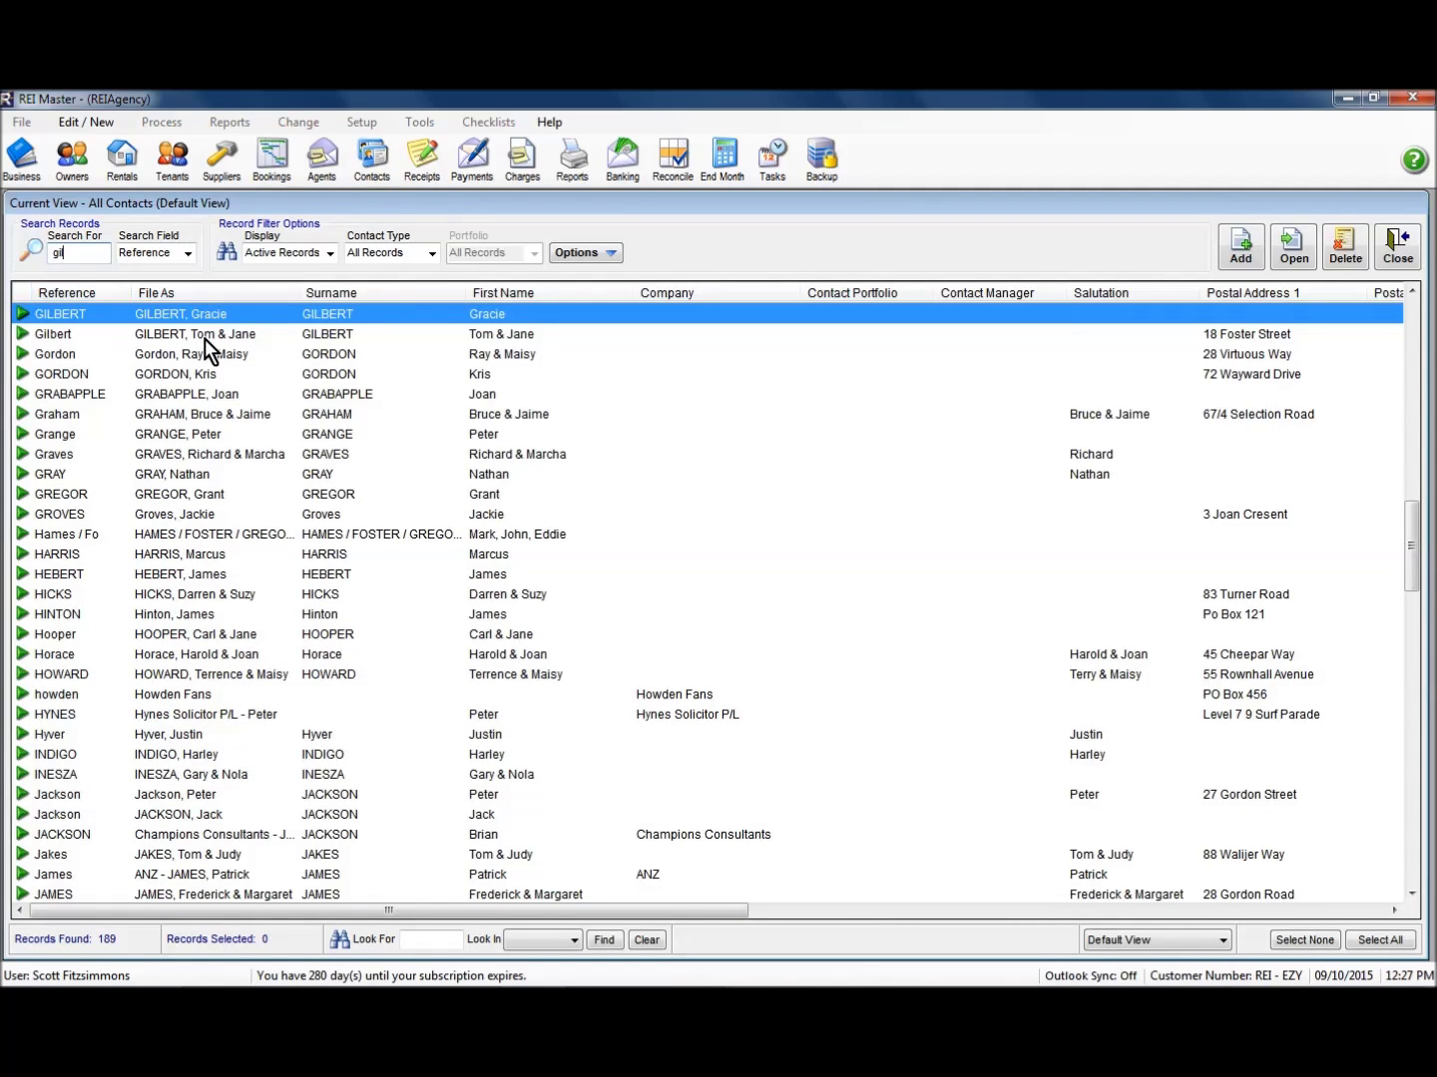
{"action": "left_click", "coordinate": [207, 337]}
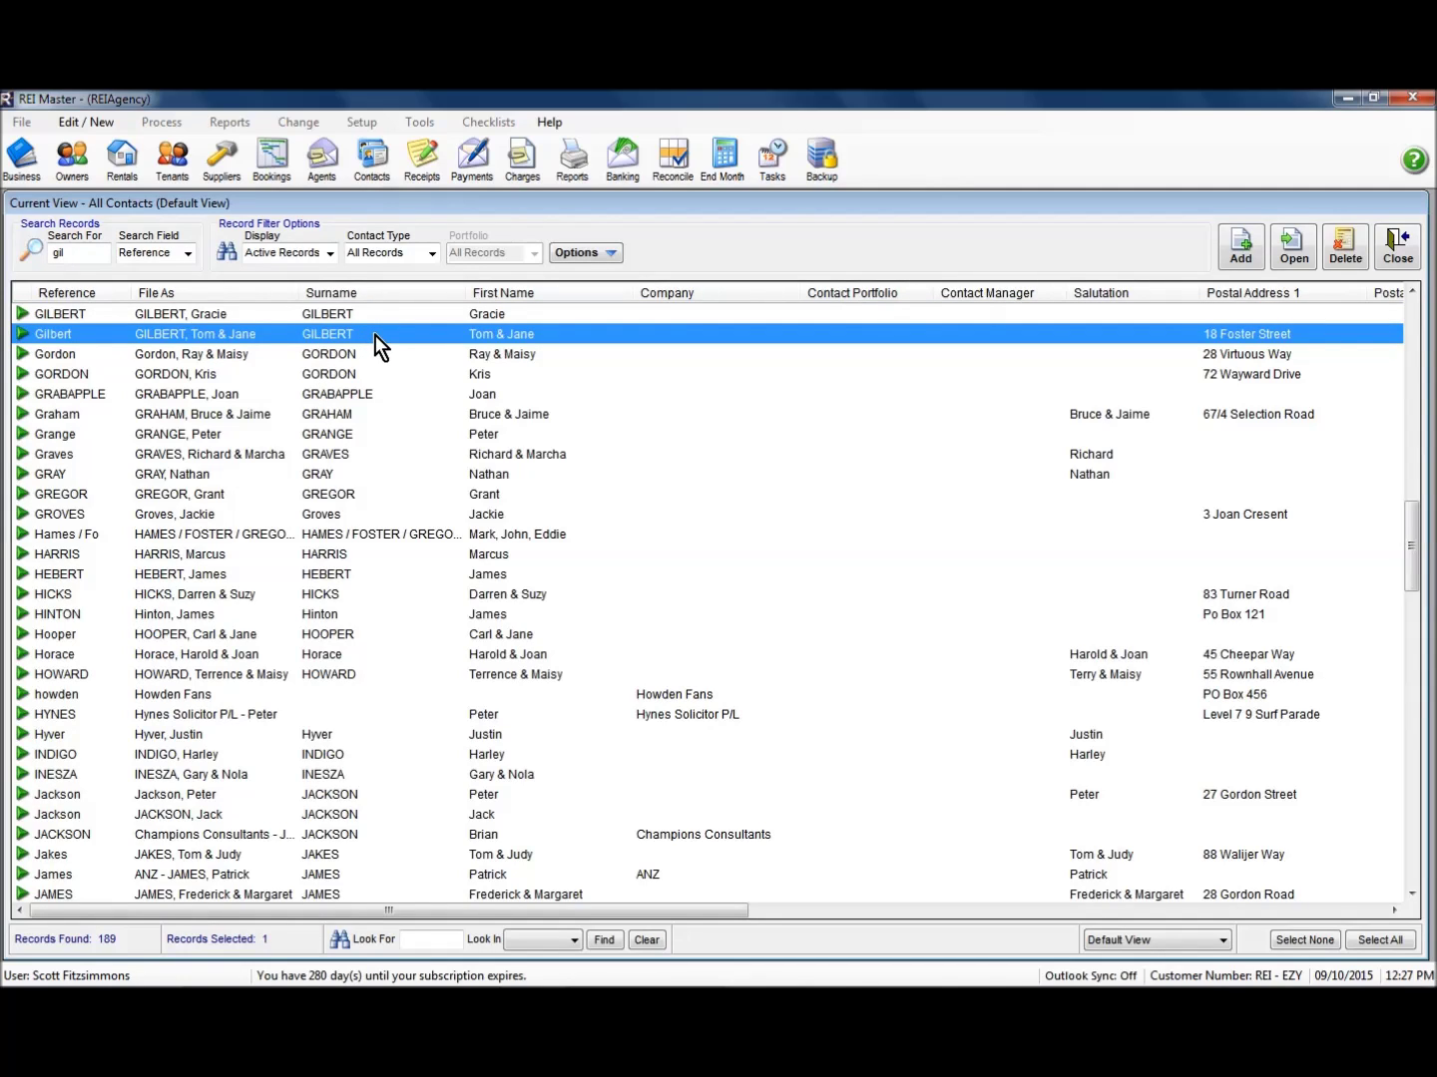
{"action": "left_click", "coordinate": [1397, 246]}
{"action": "left_click", "coordinate": [272, 159]}
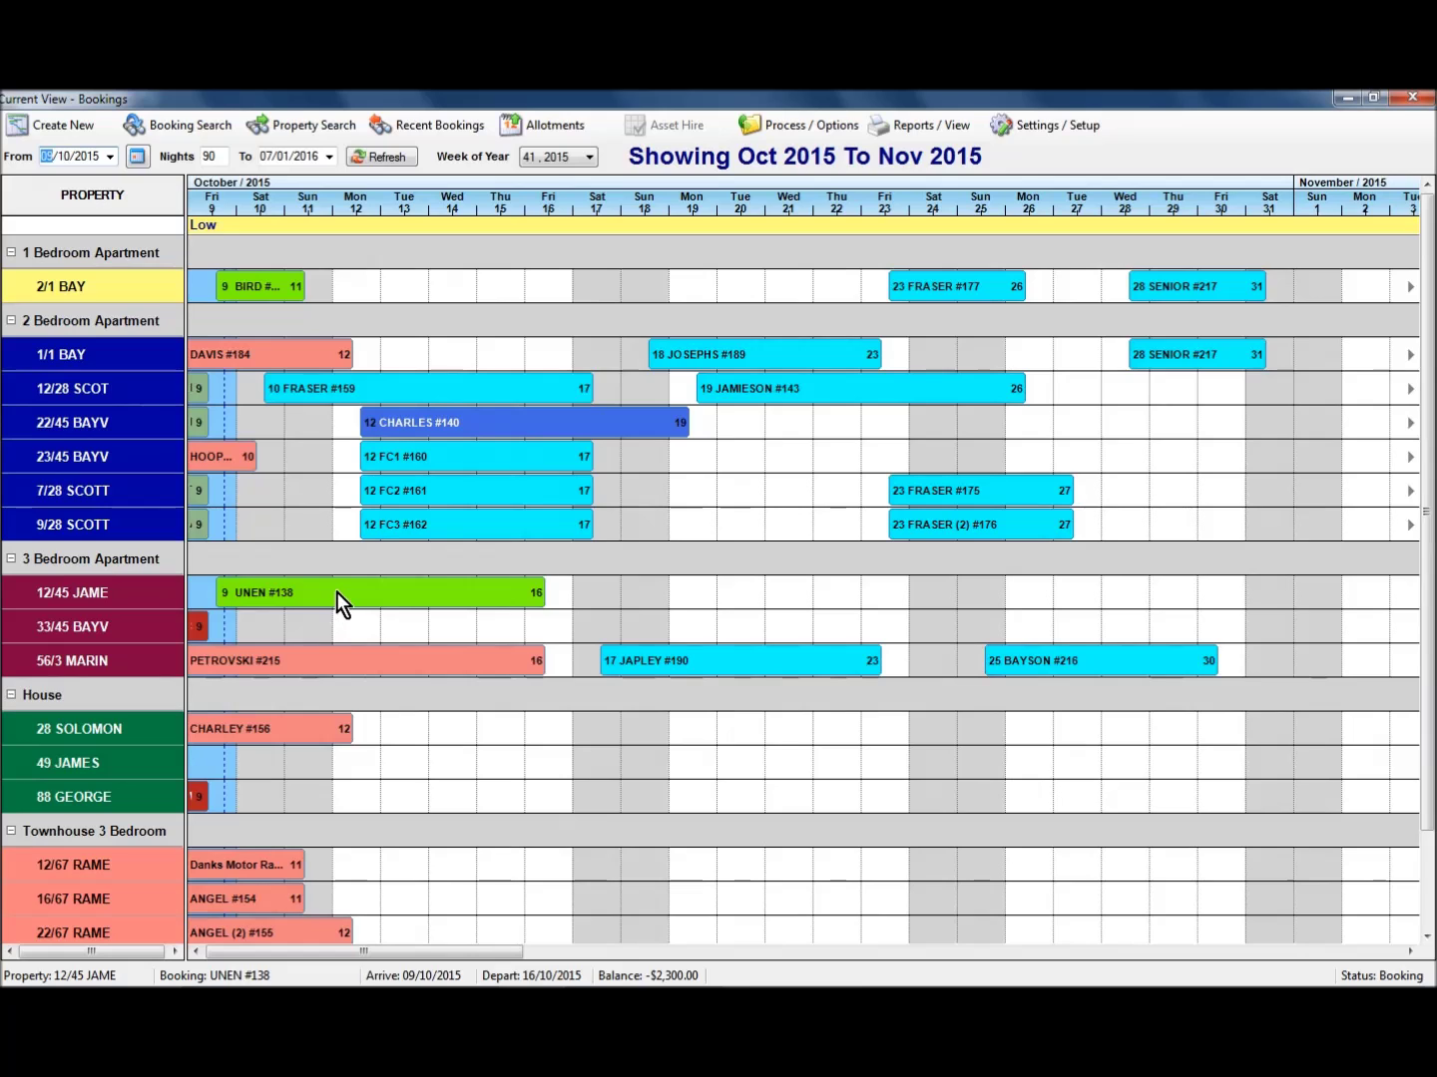
{"action": "left_click", "coordinate": [337, 591]}
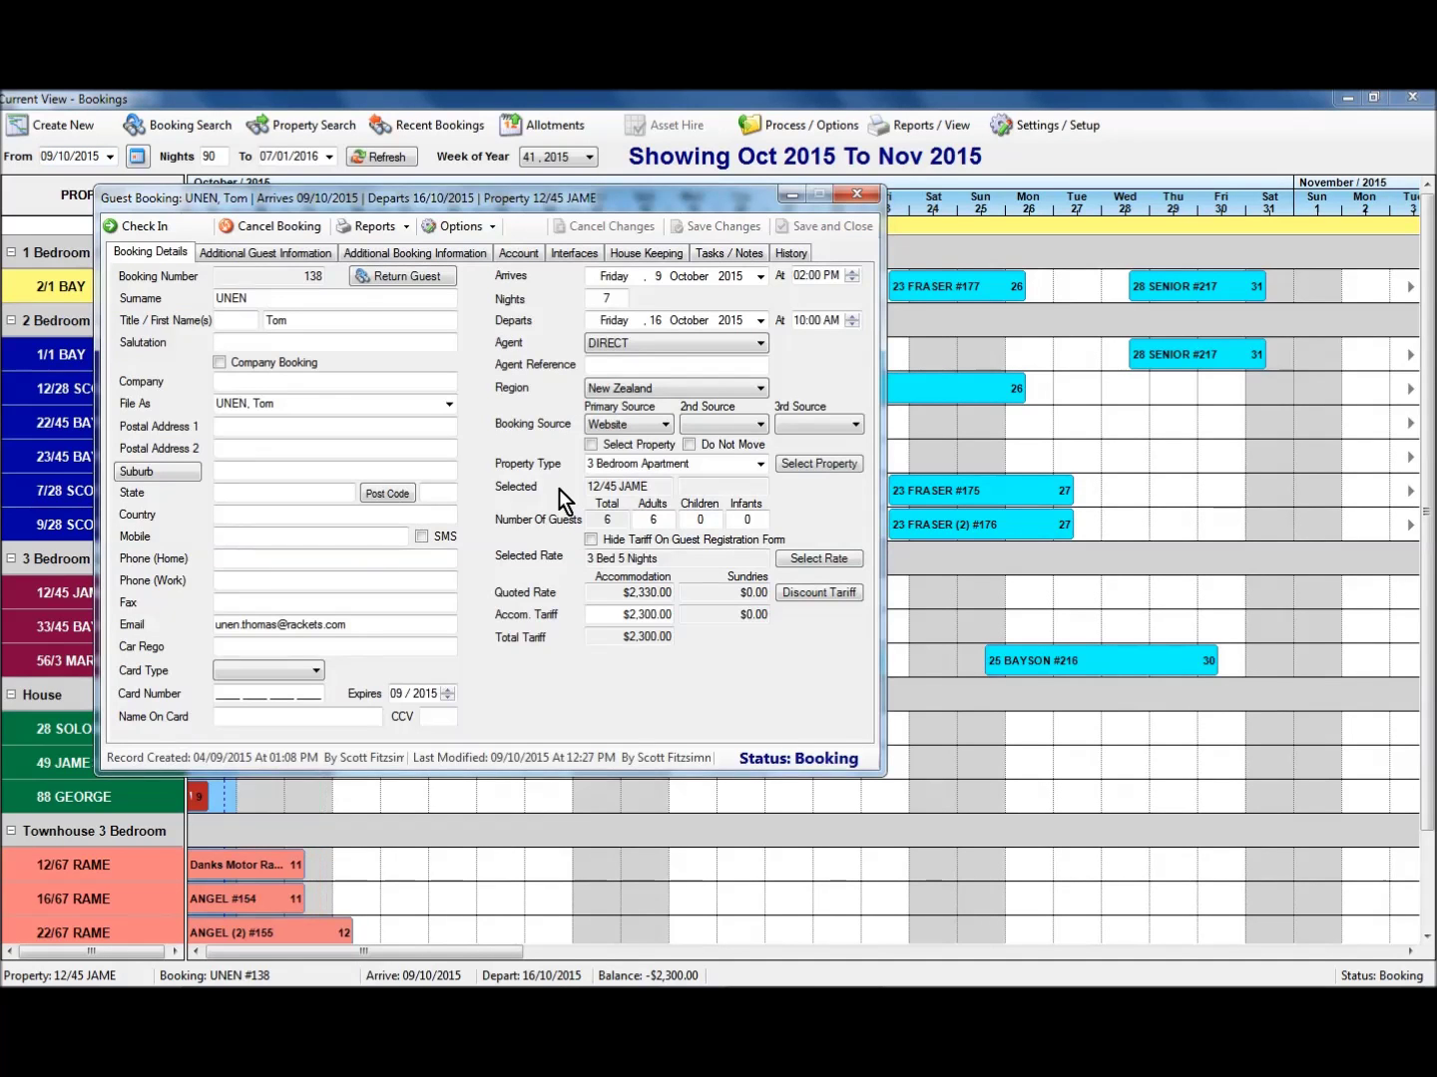
{"action": "left_click", "coordinate": [264, 252]}
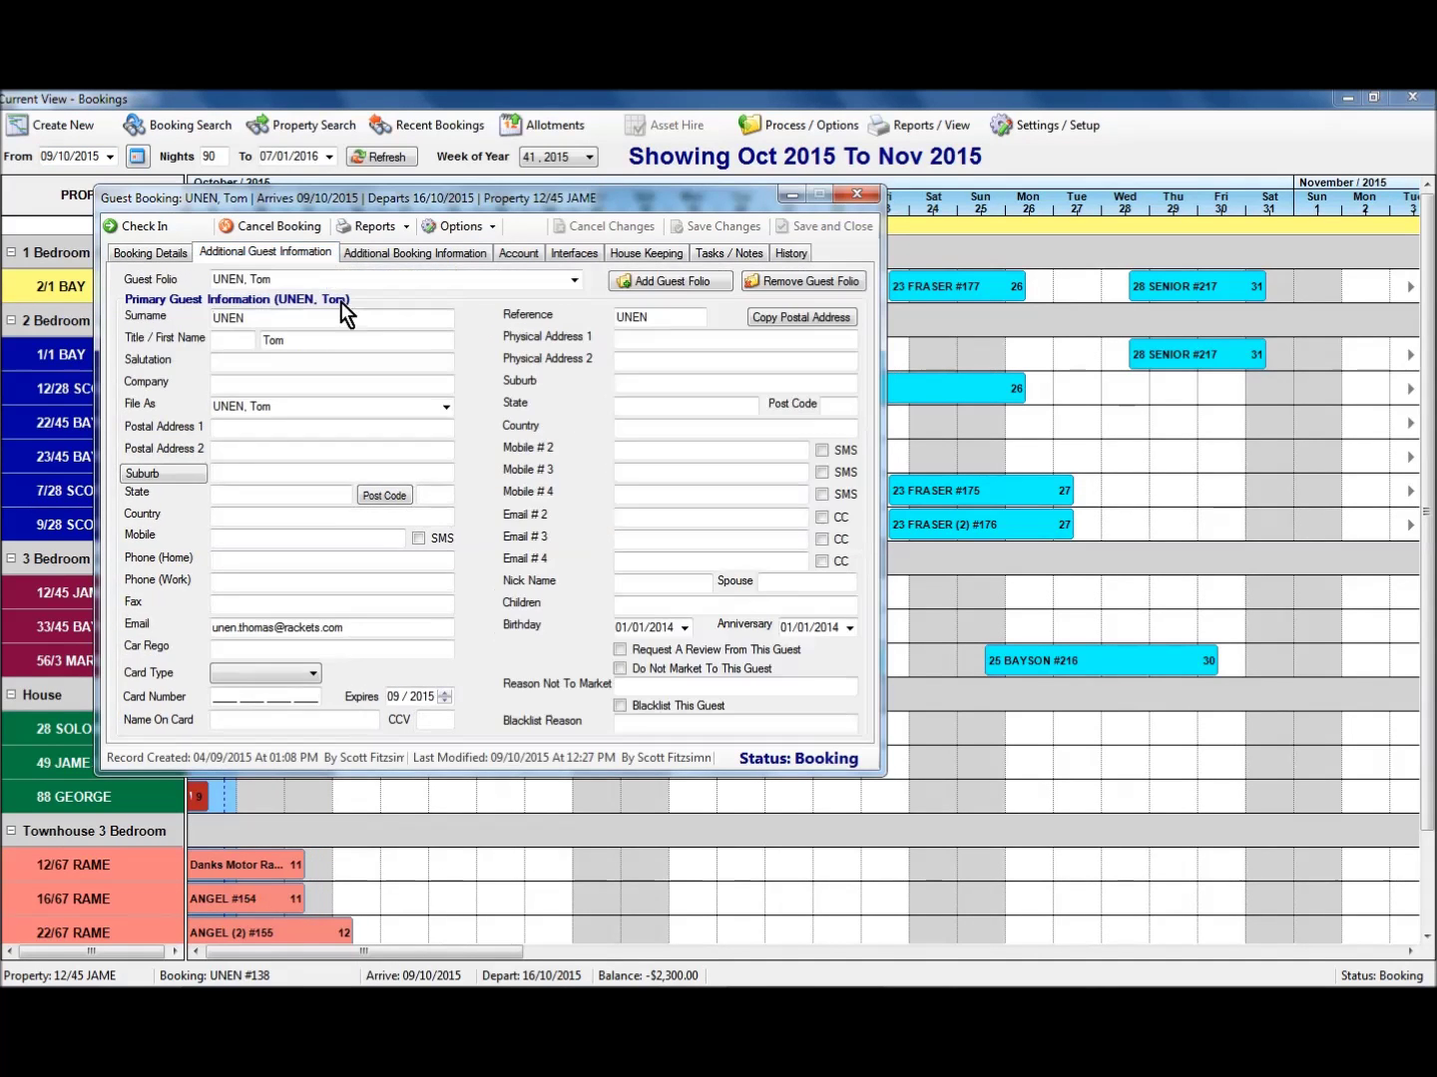
{"action": "left_click", "coordinate": [575, 281]}
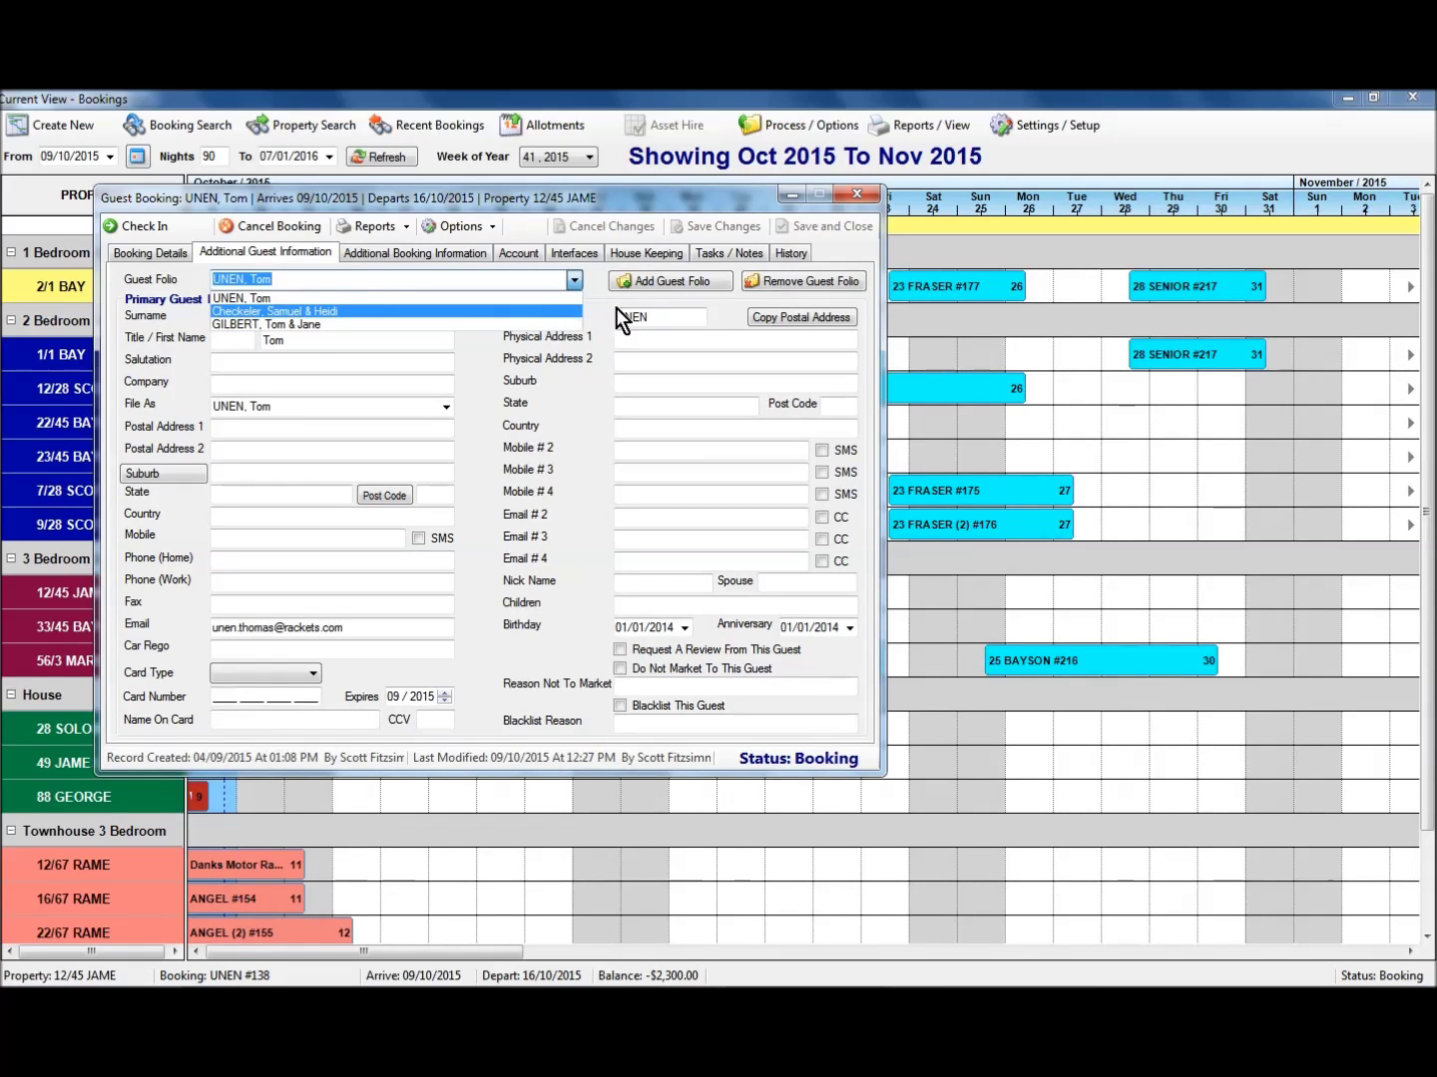
{"action": "left_click", "coordinate": [547, 426]}
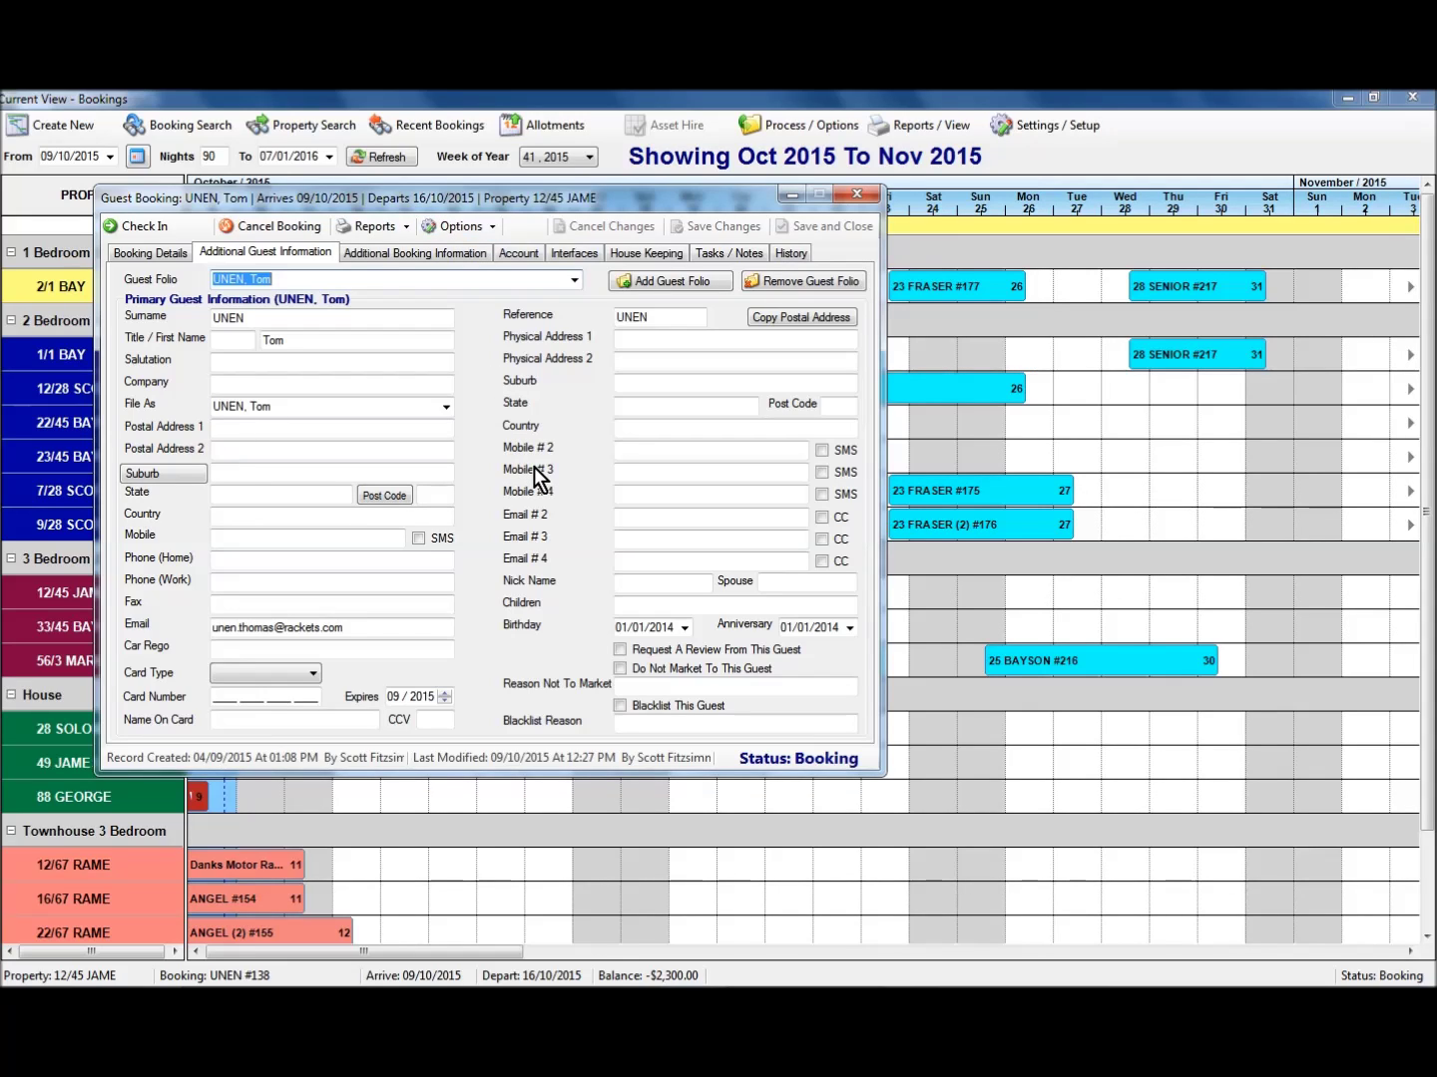
{"action": "left_click", "coordinate": [857, 198]}
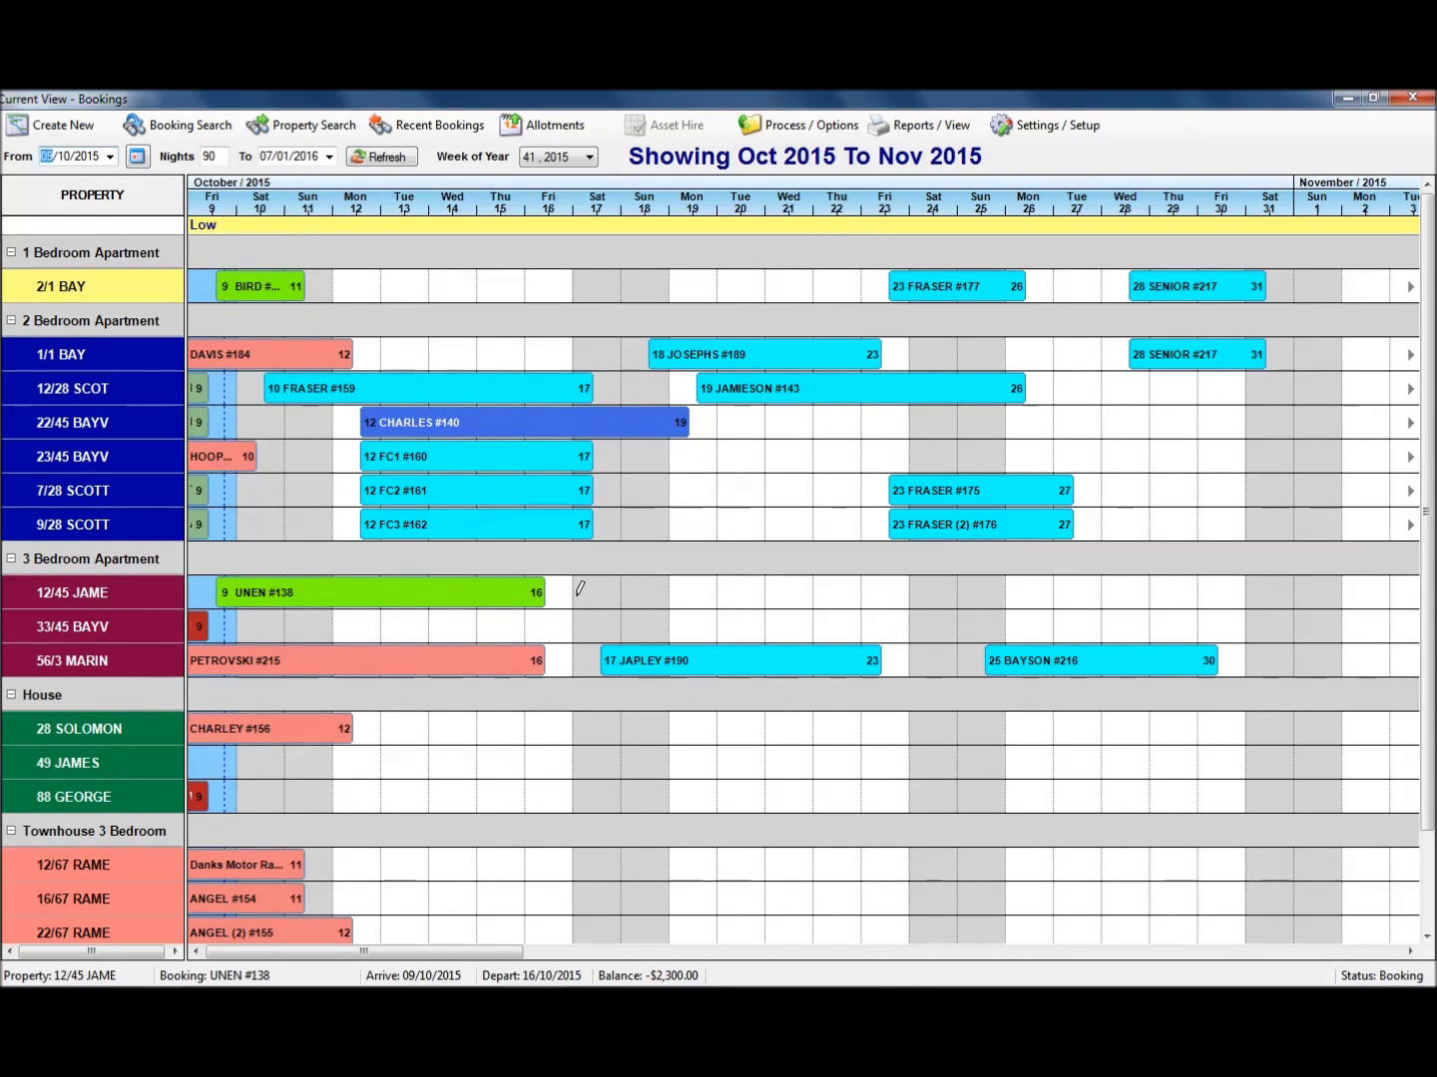
Book 12/45 JAME for 17–22 October for a returning guest found by searching 'ch'.
{"action": "left_click_drag", "start_coordinate": [708, 597], "coordinate": [810, 598]}
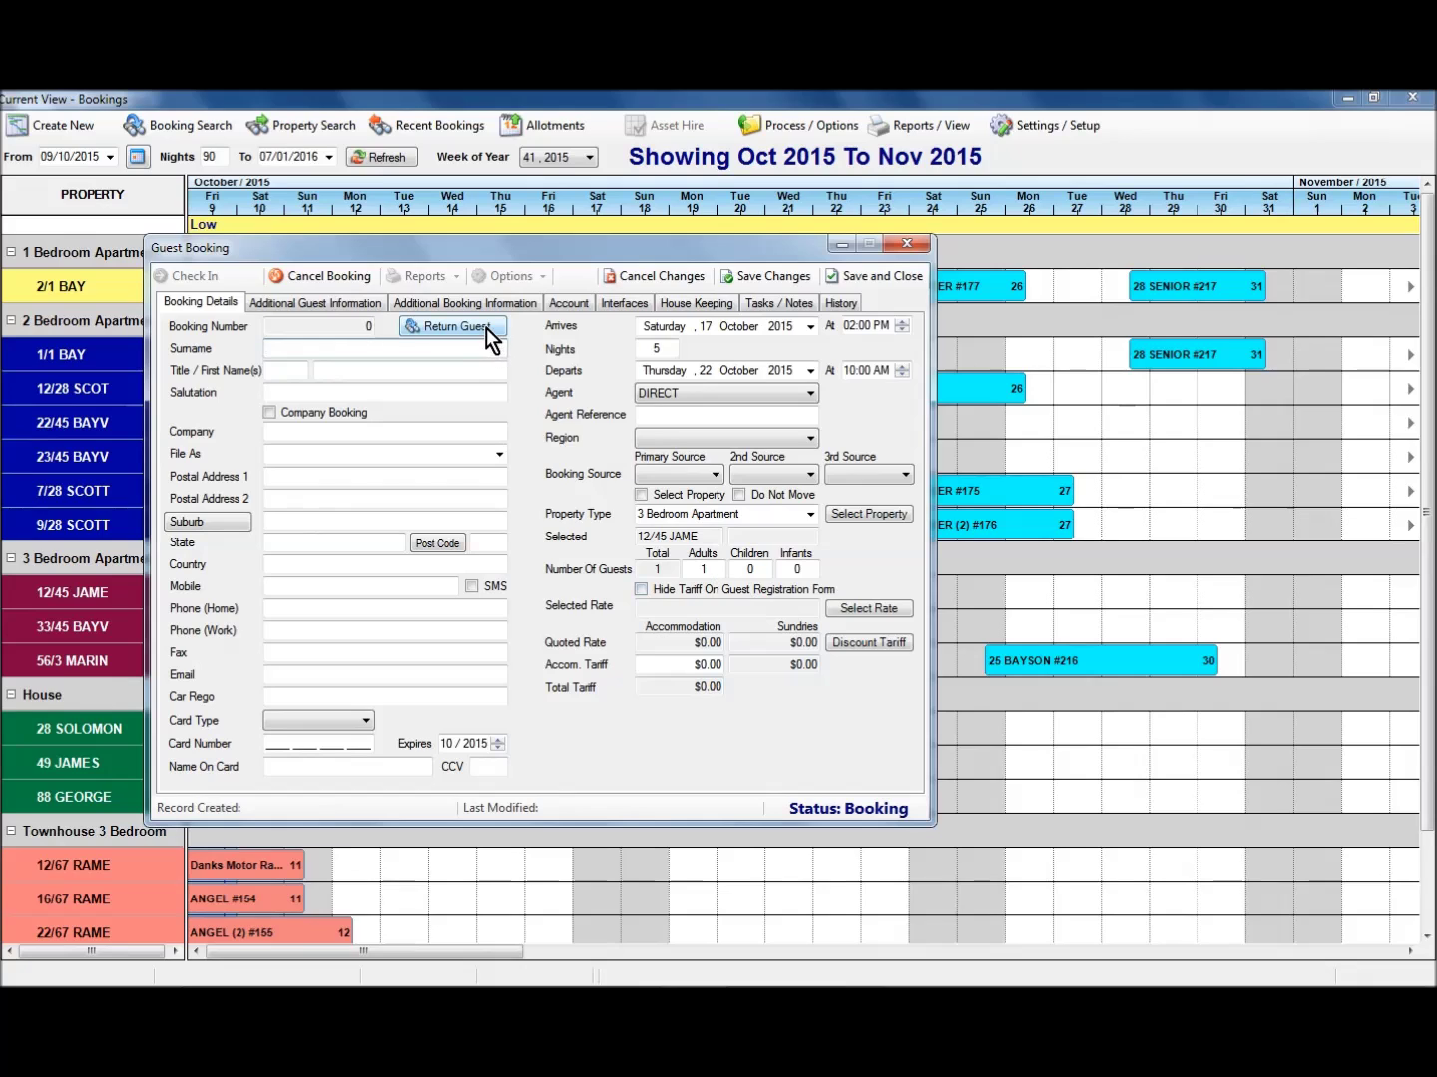
{"action": "left_click", "coordinate": [486, 327]}
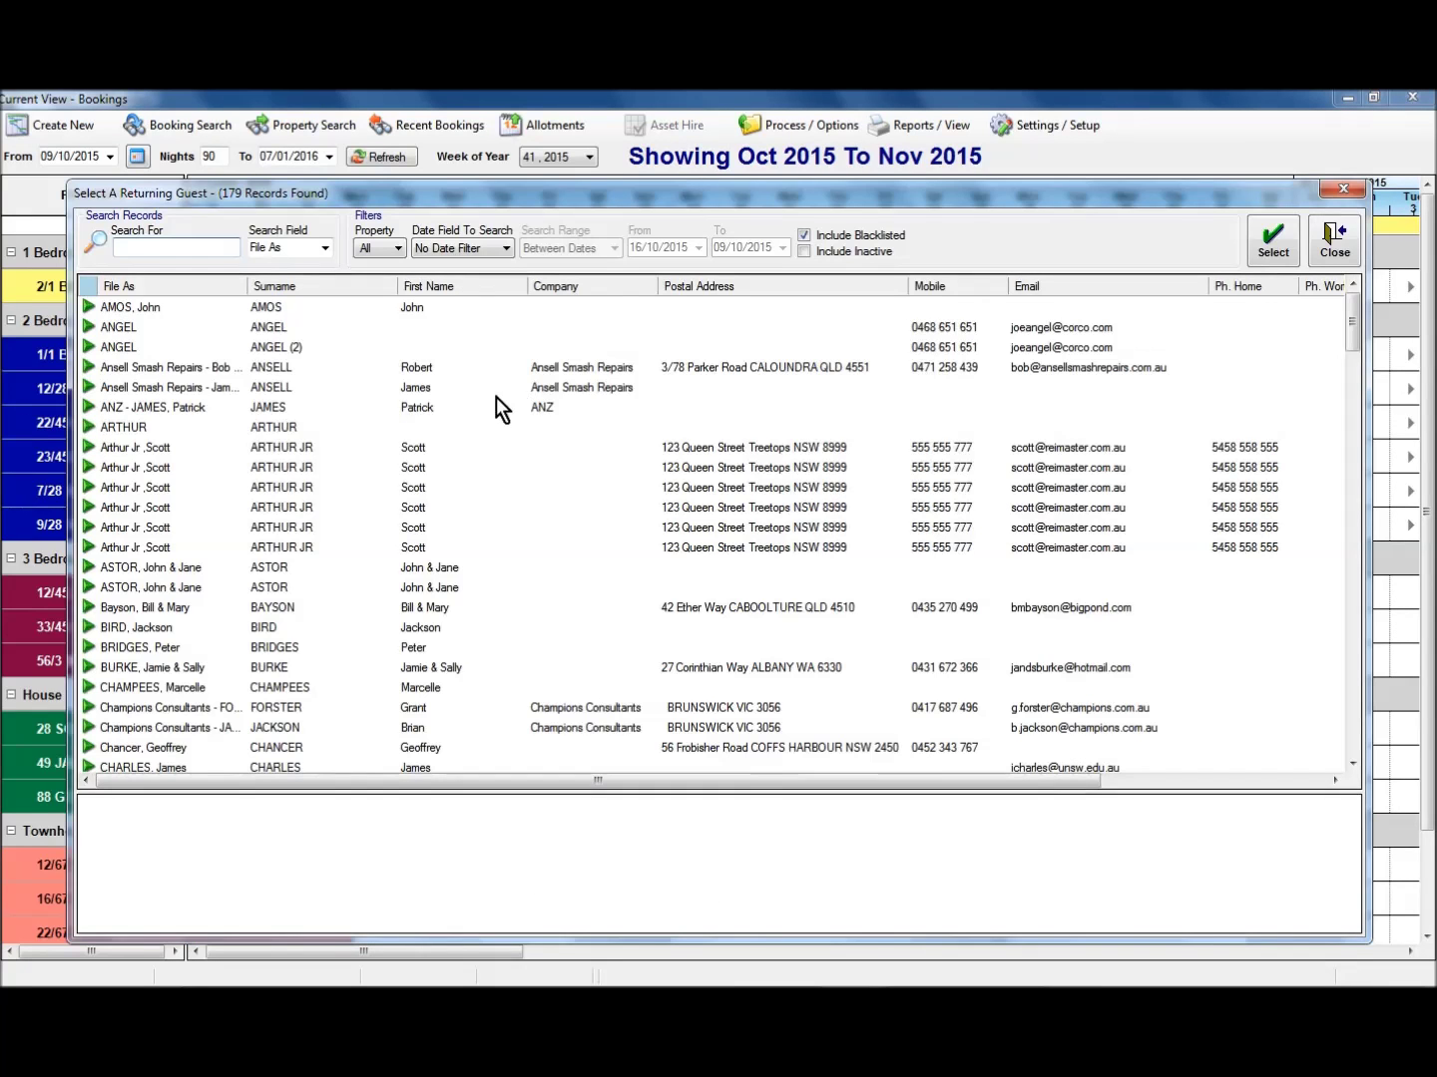
{"action": "type", "text": "ch"}
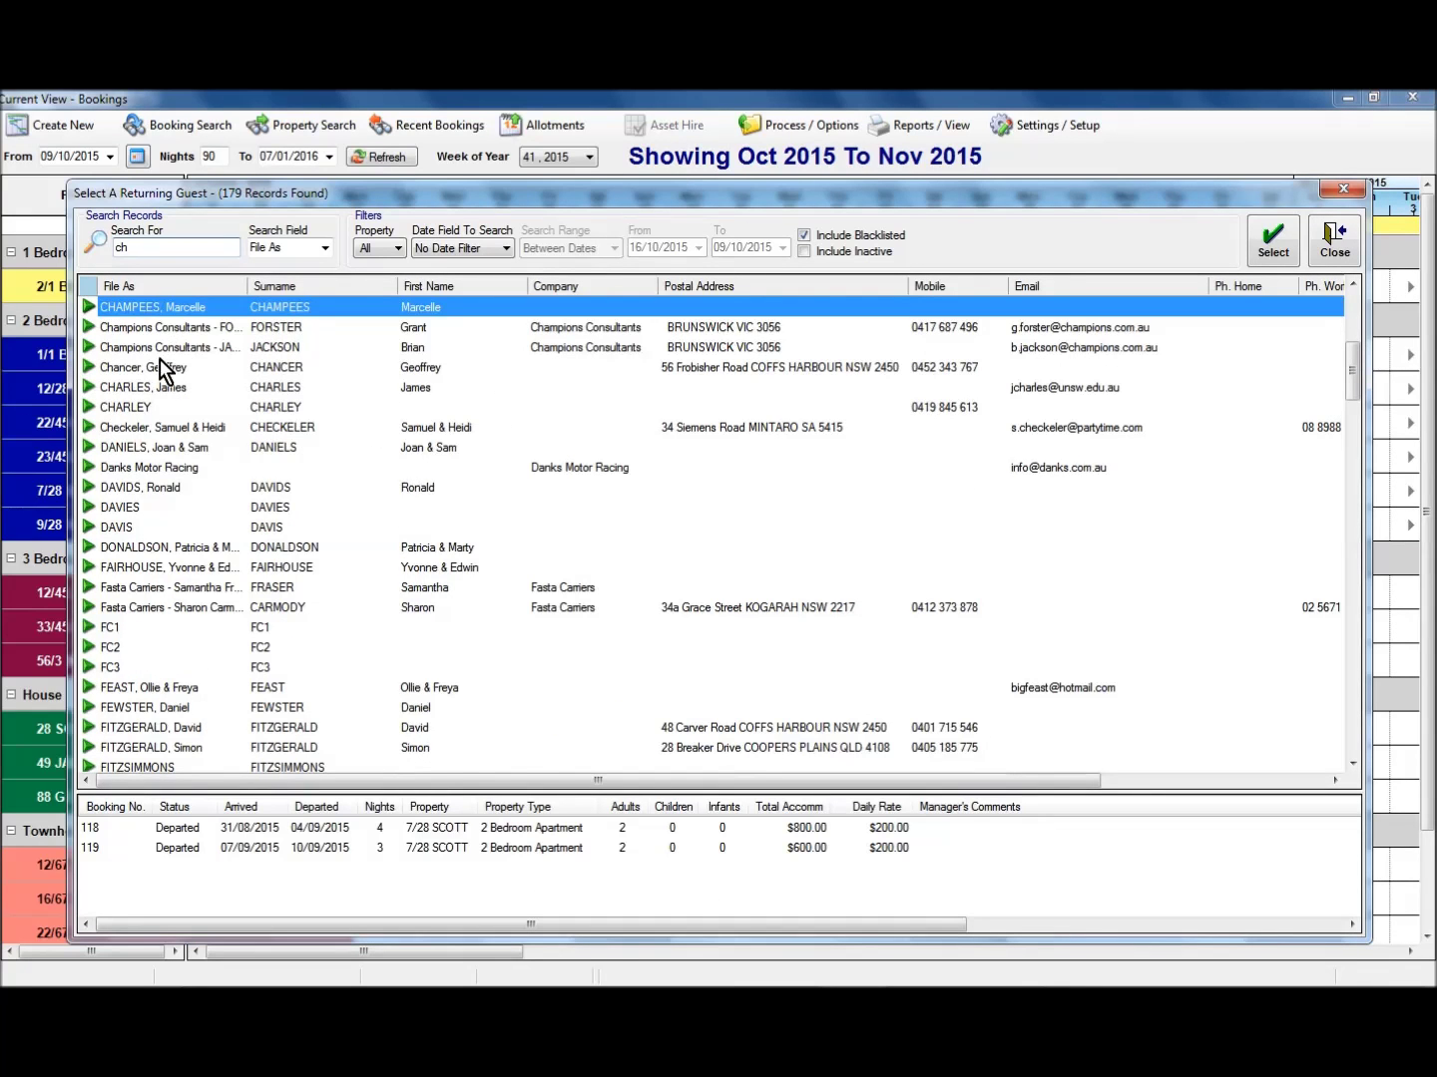
{"action": "left_click", "coordinate": [168, 427]}
{"action": "left_click", "coordinate": [1244, 254]}
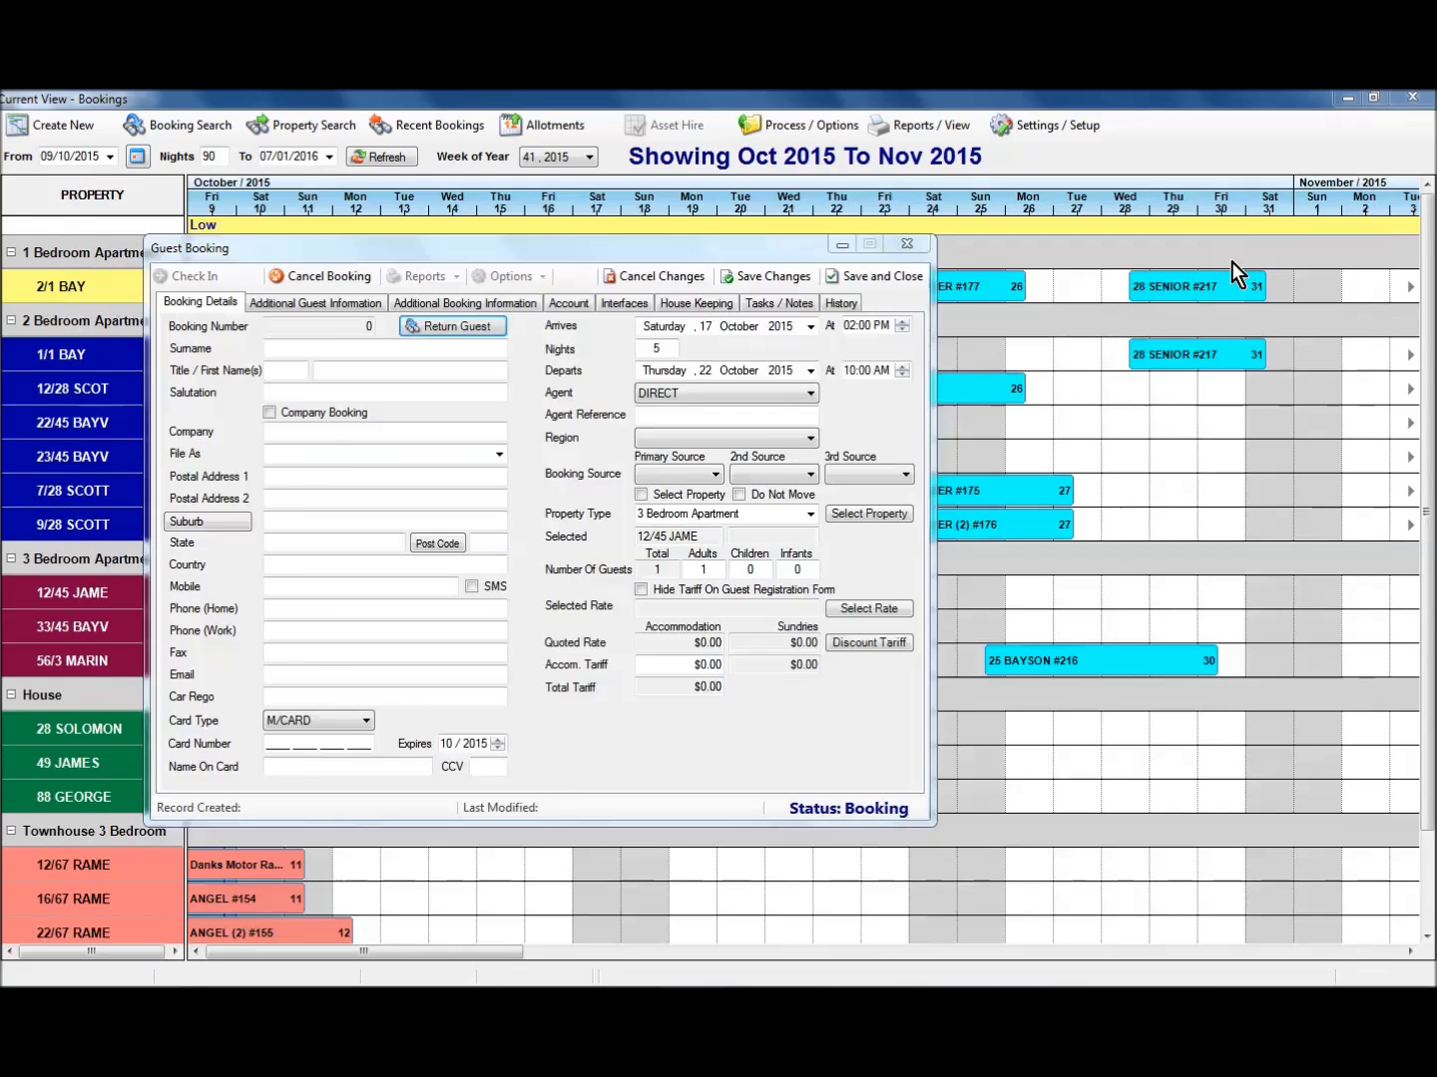
Apply the 3 Bed 5 Nights rate to the new booking and save it.
{"action": "left_click", "coordinate": [850, 607]}
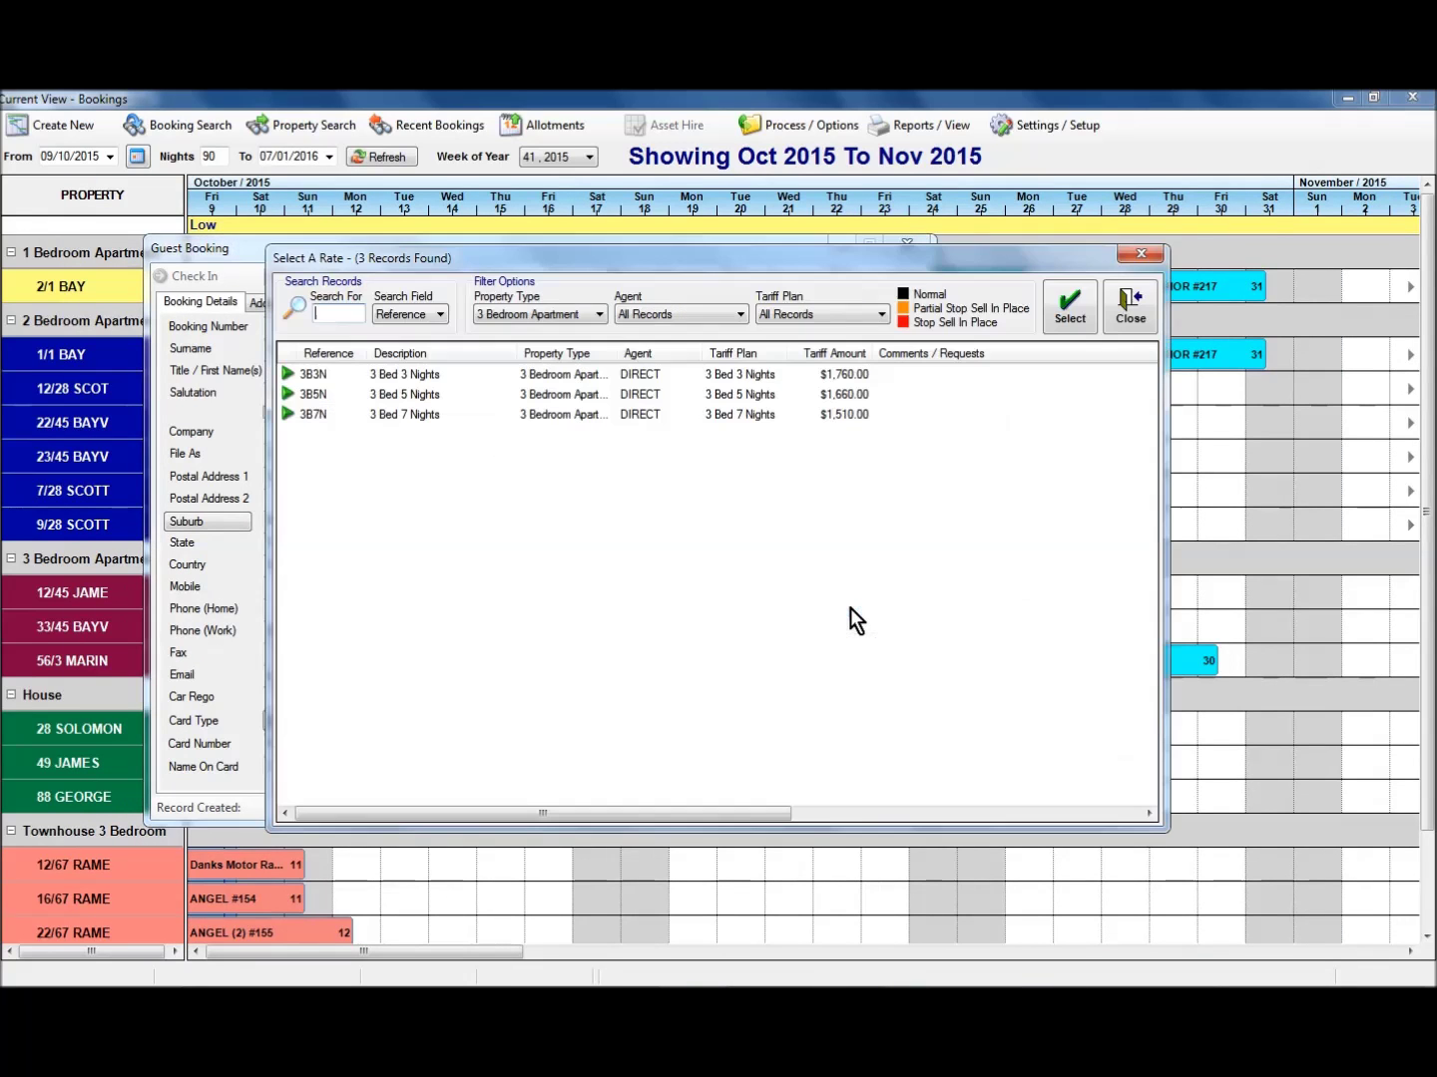
{"action": "left_click_drag", "start_coordinate": [642, 264], "coordinate": [679, 345]}
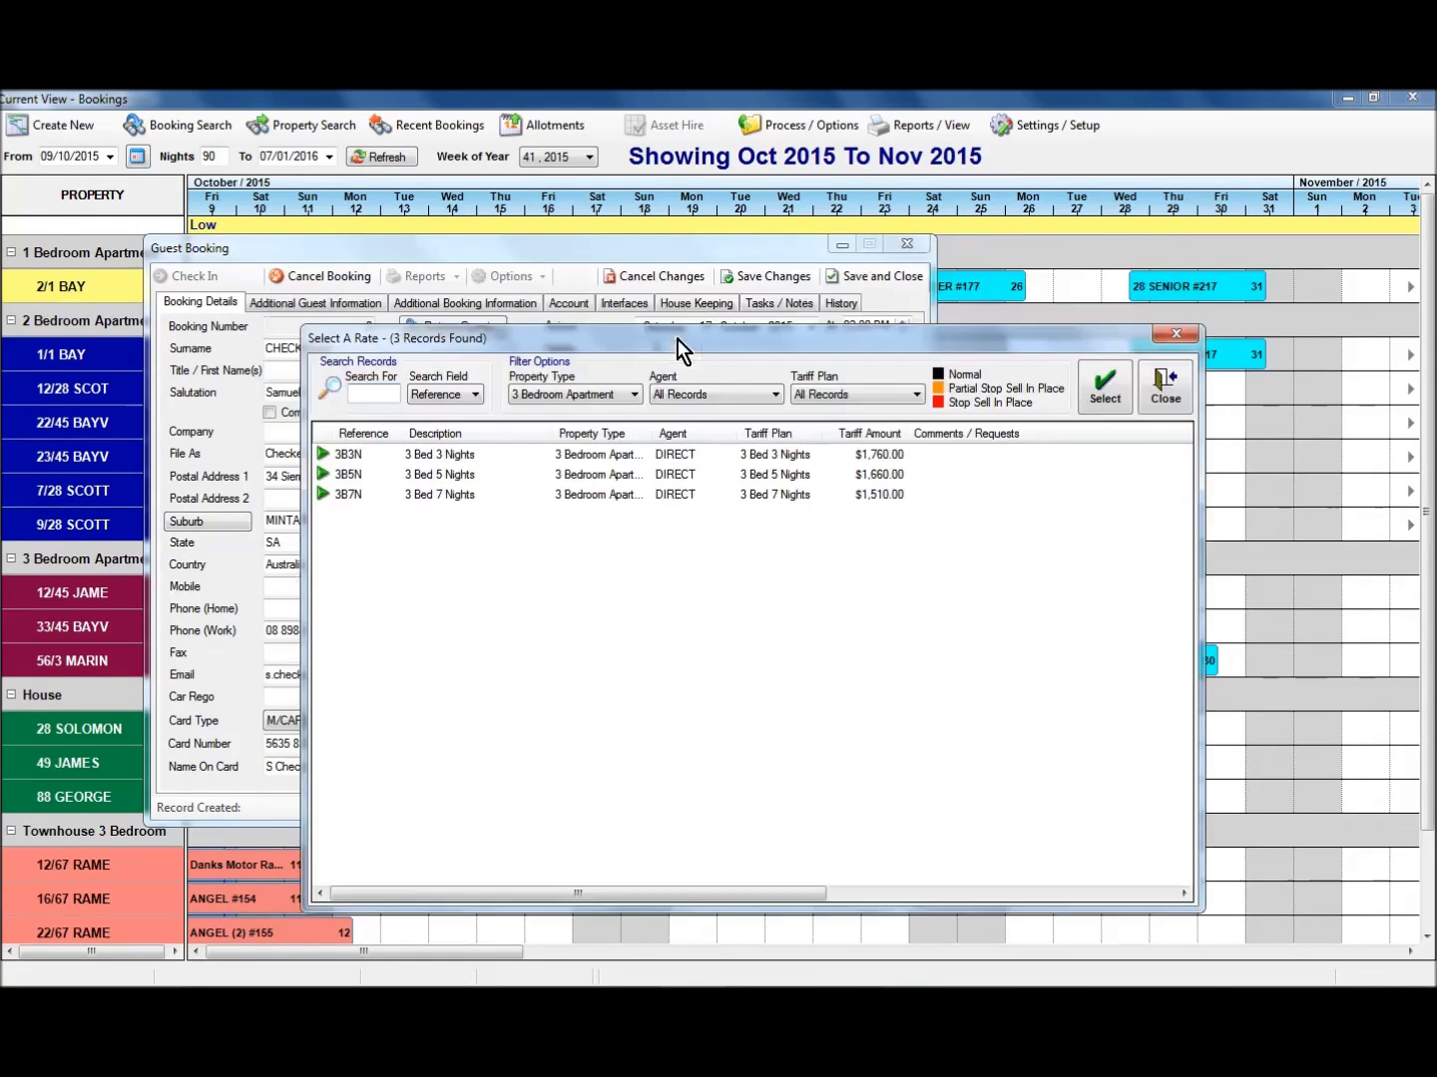
{"action": "double_click", "coordinate": [616, 521]}
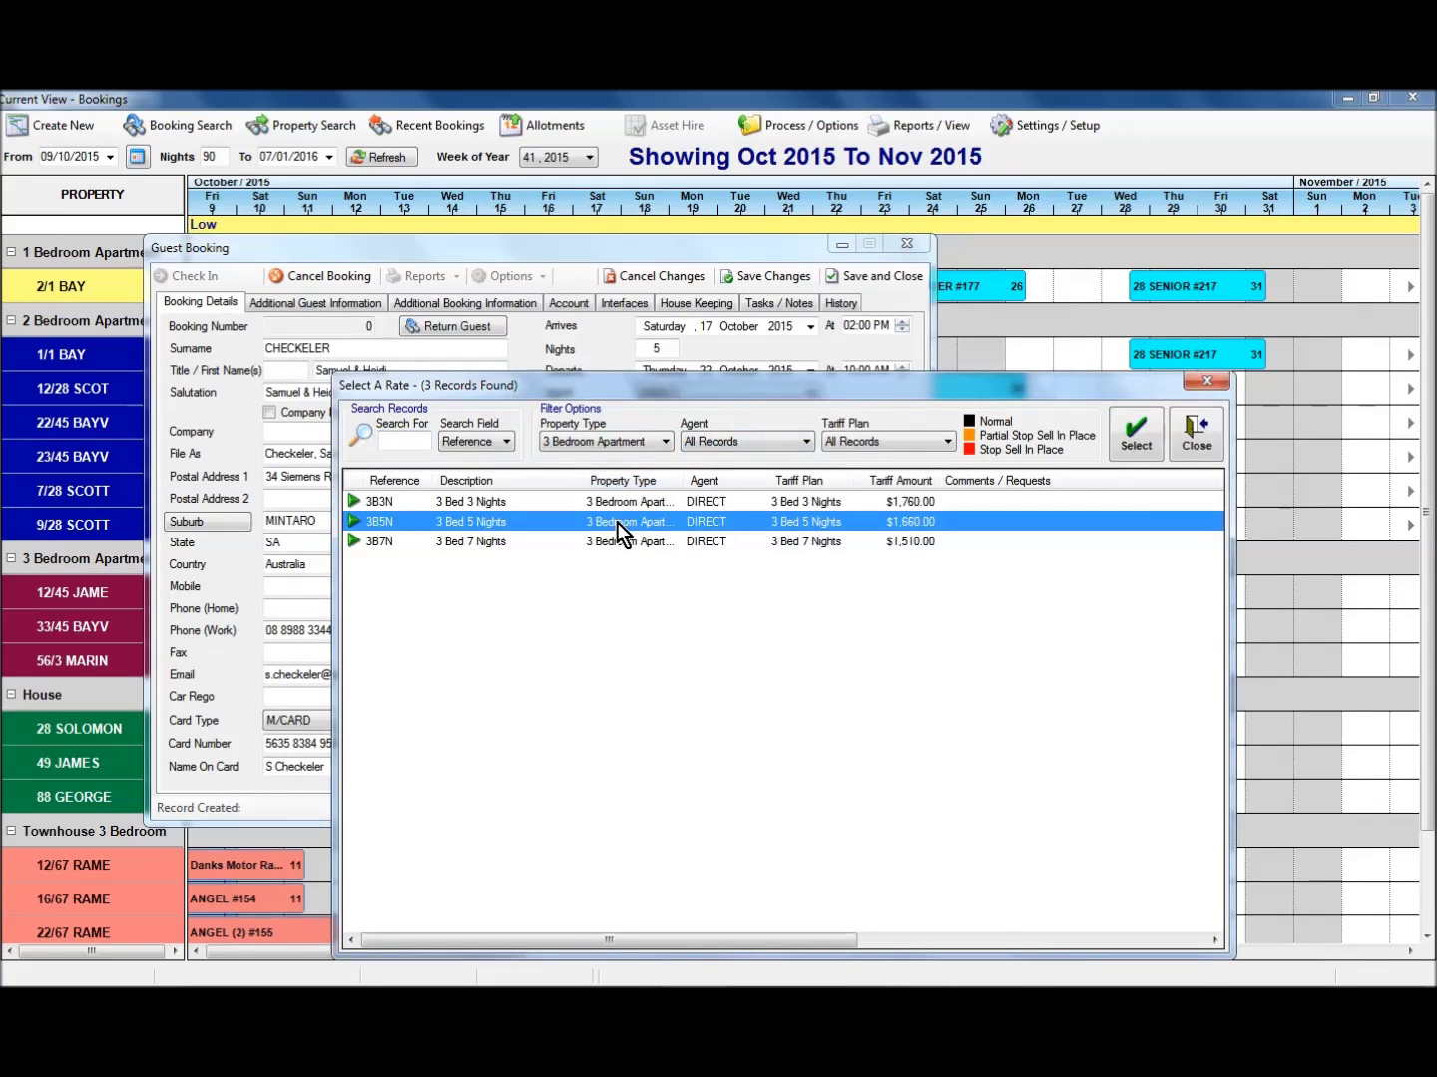
{"action": "left_click", "coordinate": [767, 279]}
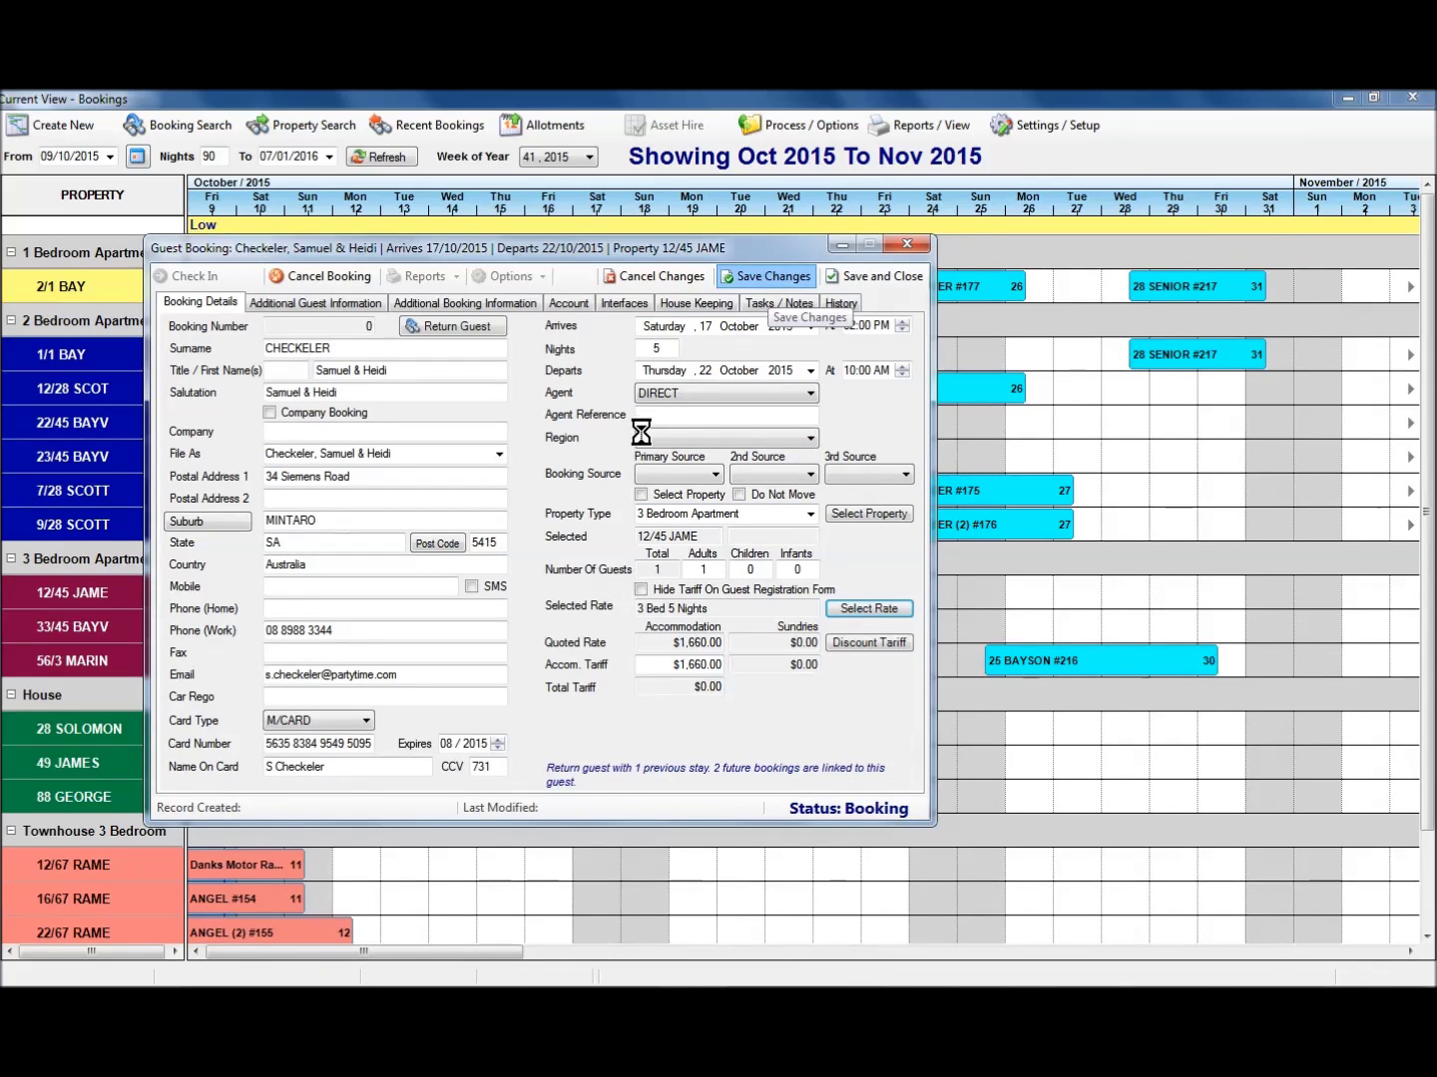
Check the History tab lists booking 138 under Other Bookings, then close the booking.
{"action": "left_click", "coordinate": [841, 303]}
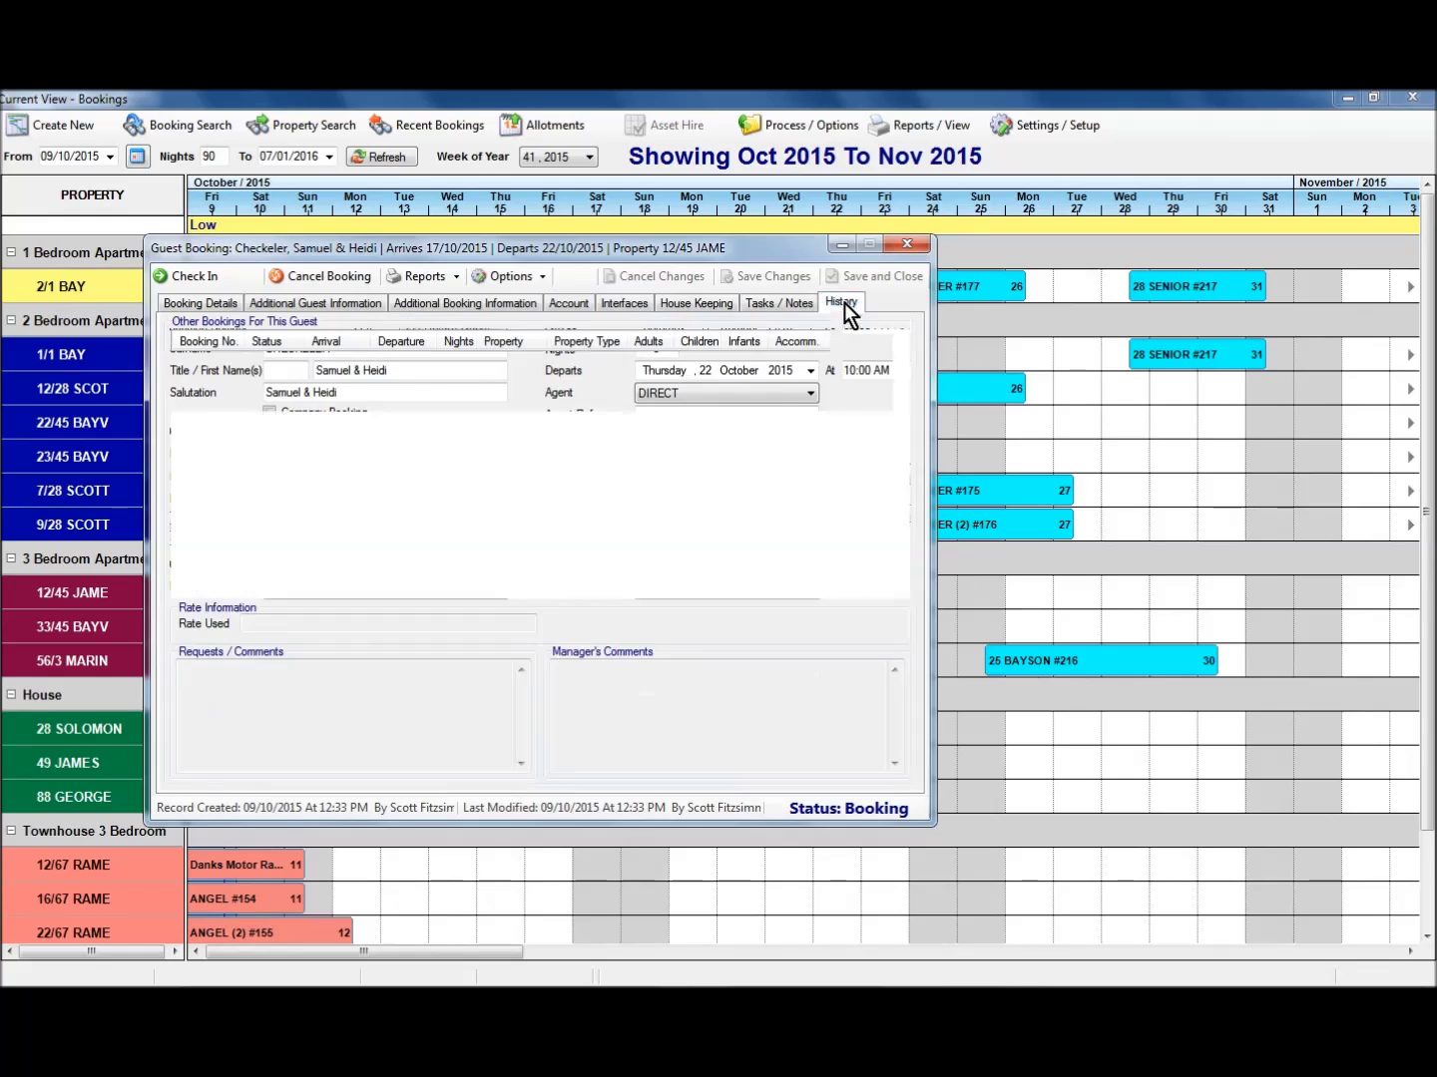
{"action": "left_click_drag", "start_coordinate": [474, 249], "coordinate": [893, 302]}
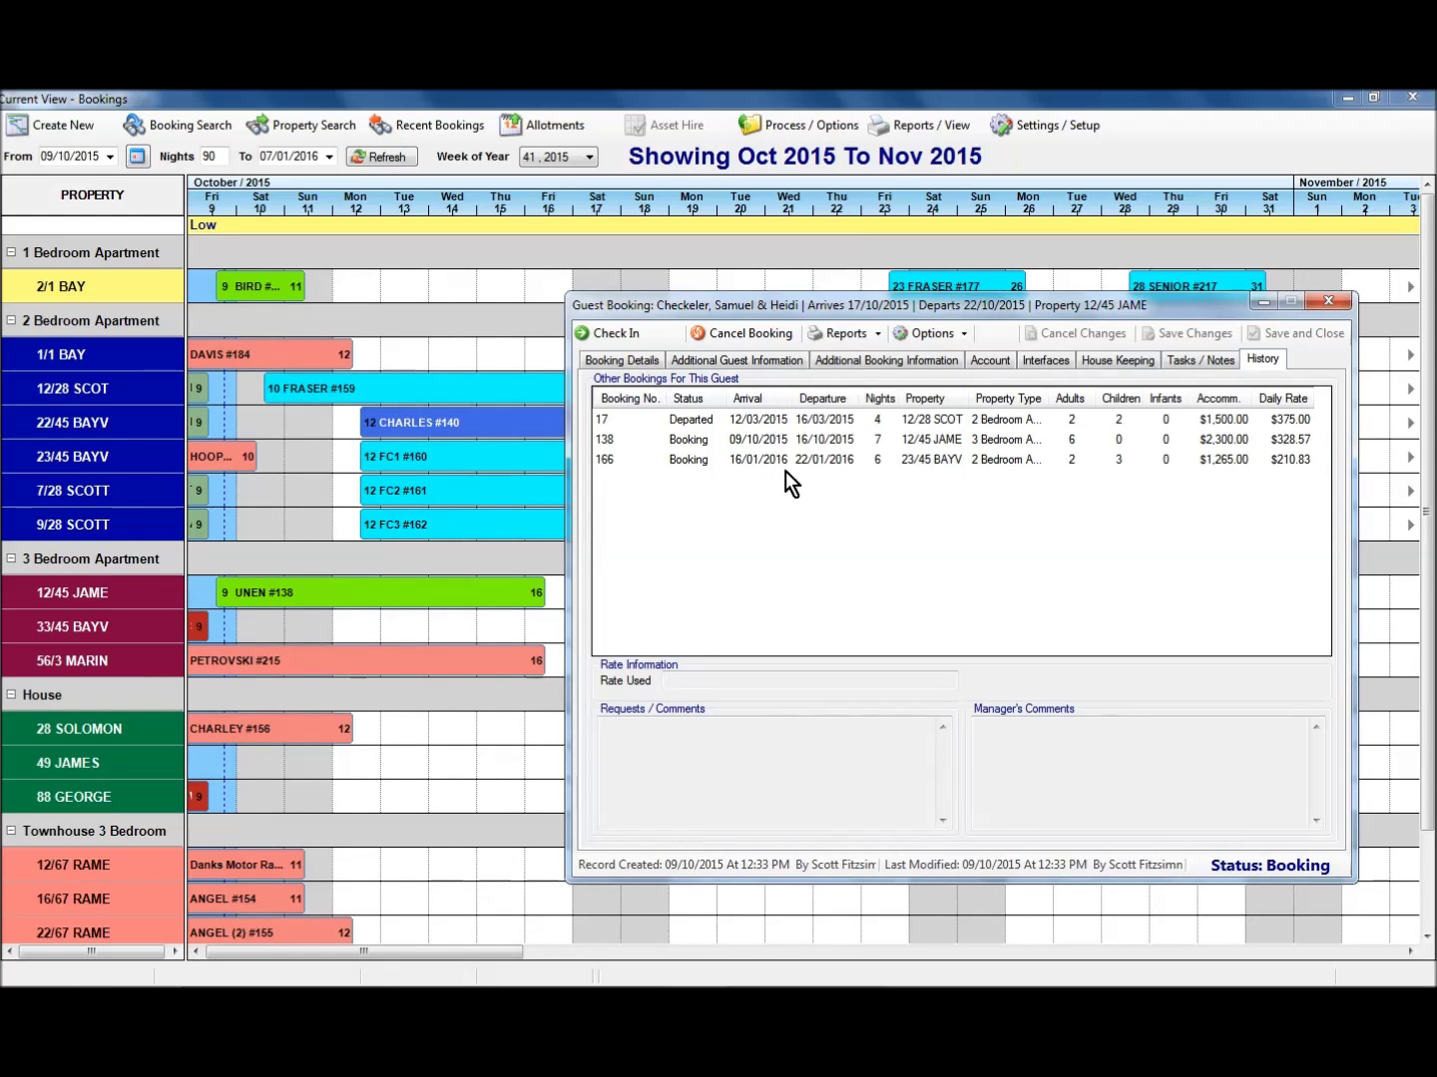
{"action": "left_click", "coordinate": [769, 440]}
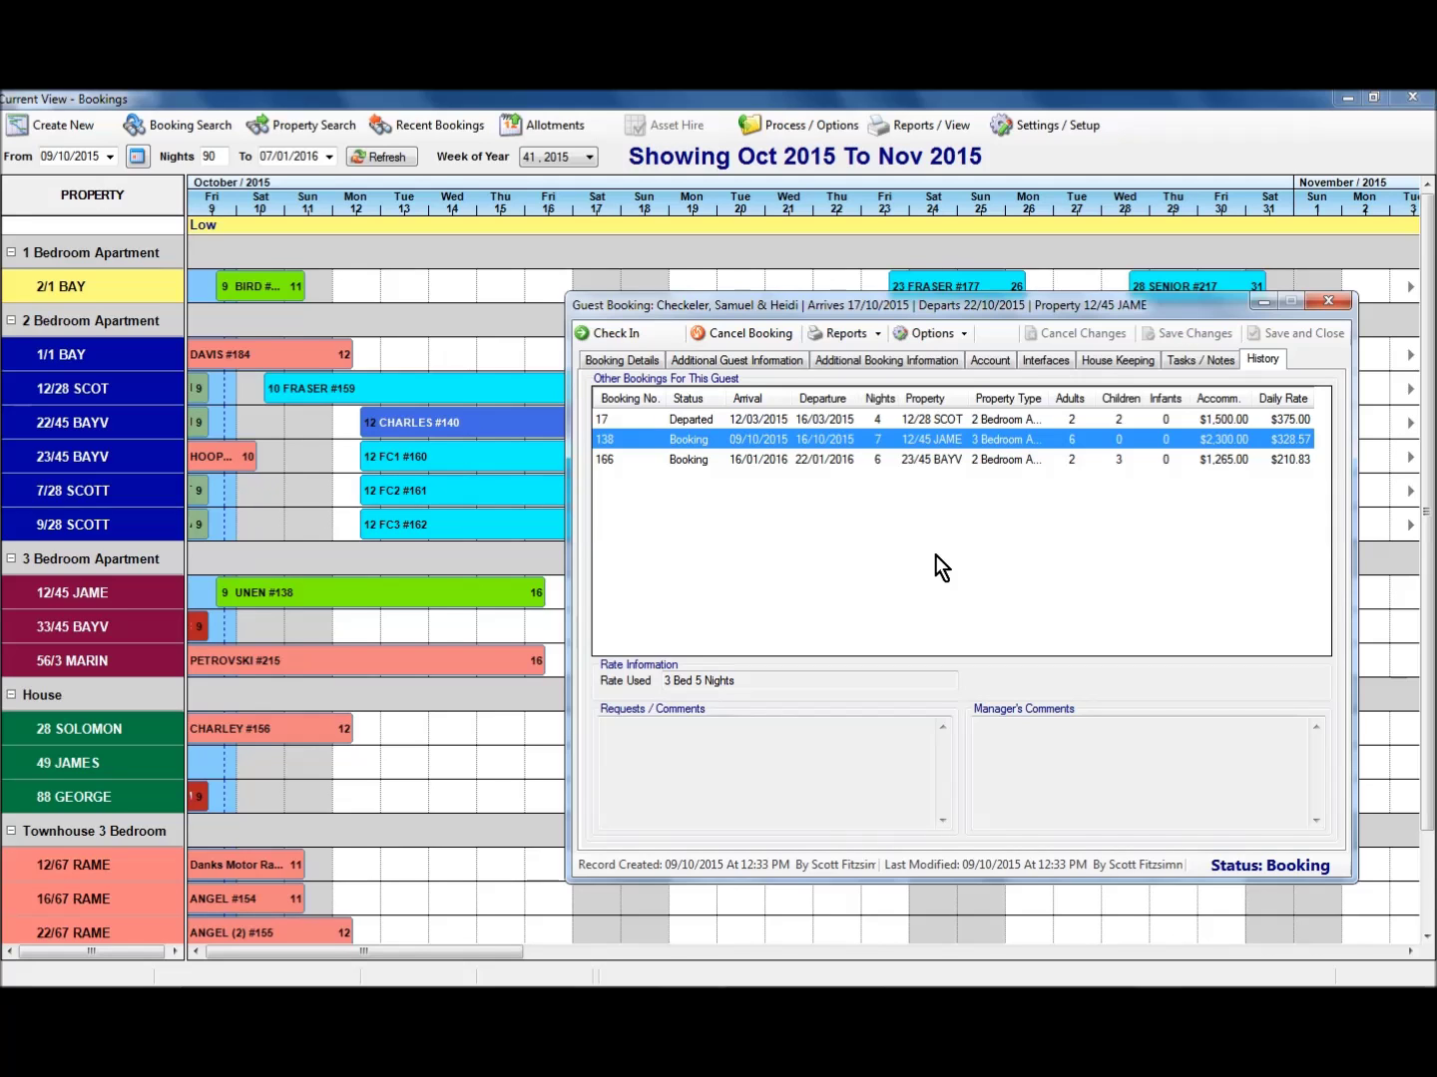
{"action": "key", "text": "Escape"}
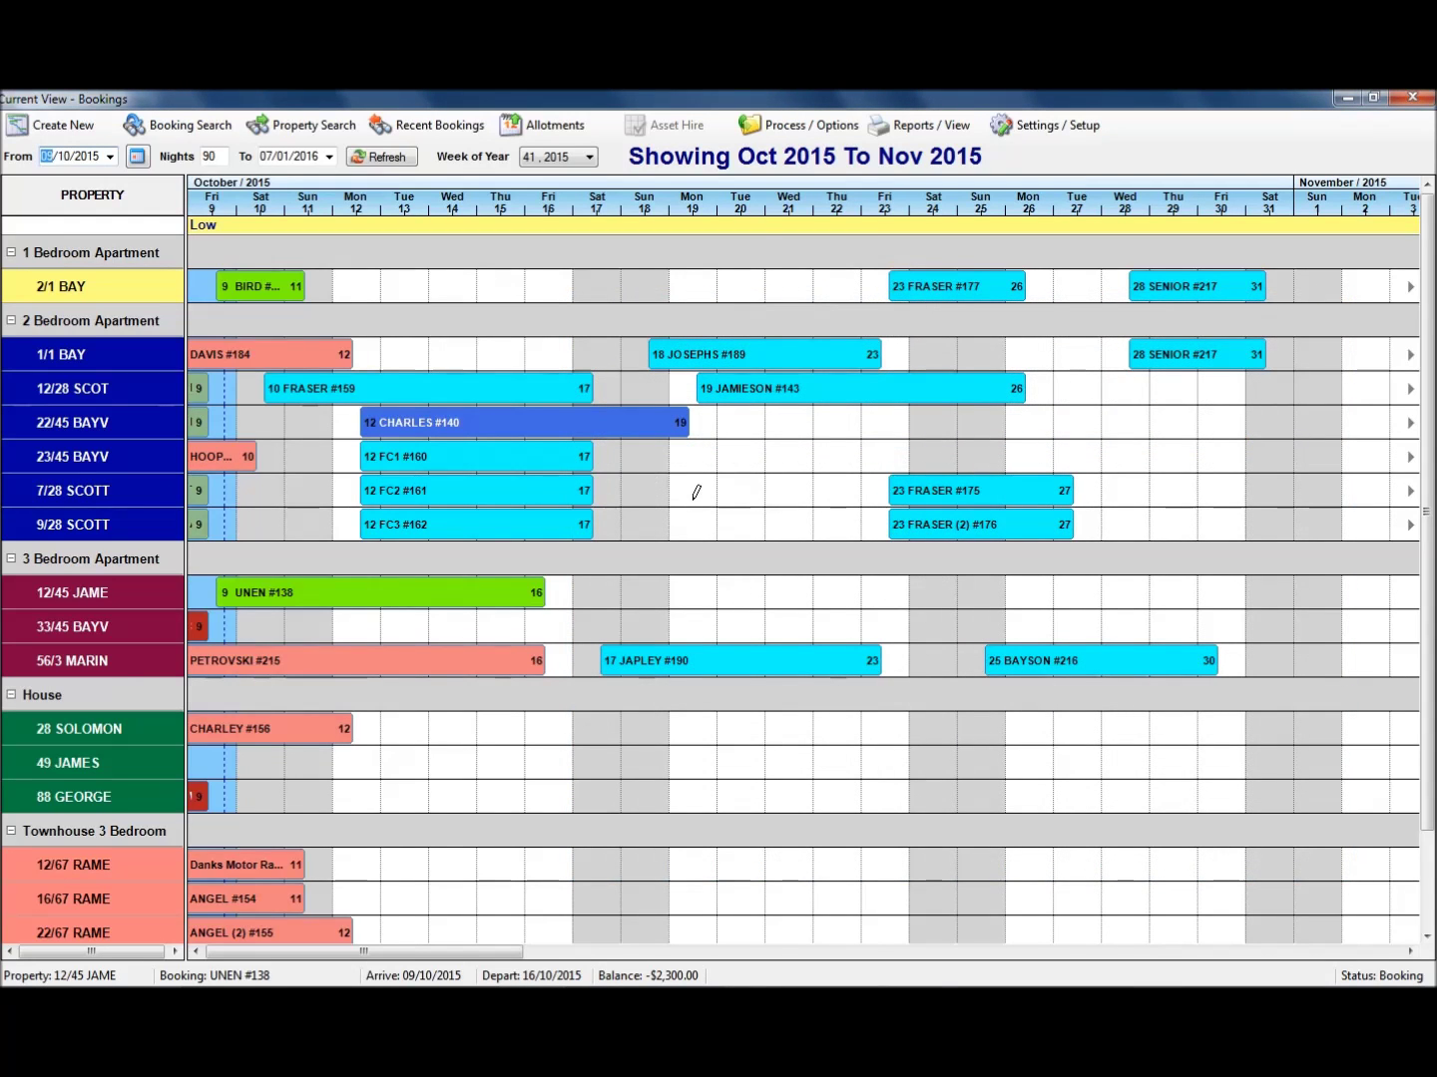